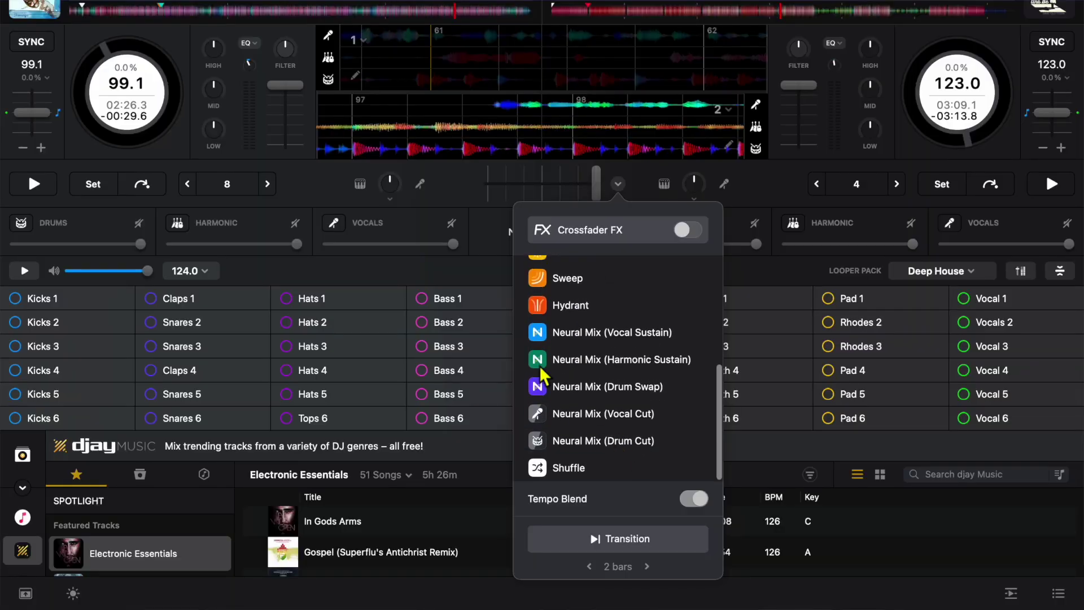
- Review each settings section: Devices, DVS, Sound, Automix, Library, Appearance, Shortcuts and Advanced
key(super+comma)
click(411, 28)
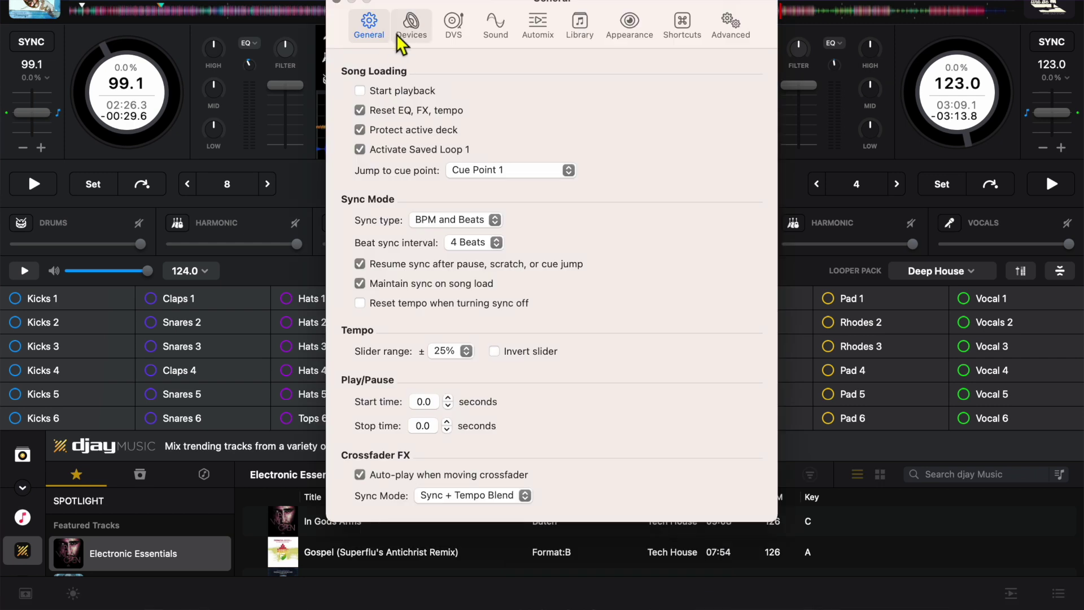
click(438, 40)
click(495, 28)
click(539, 31)
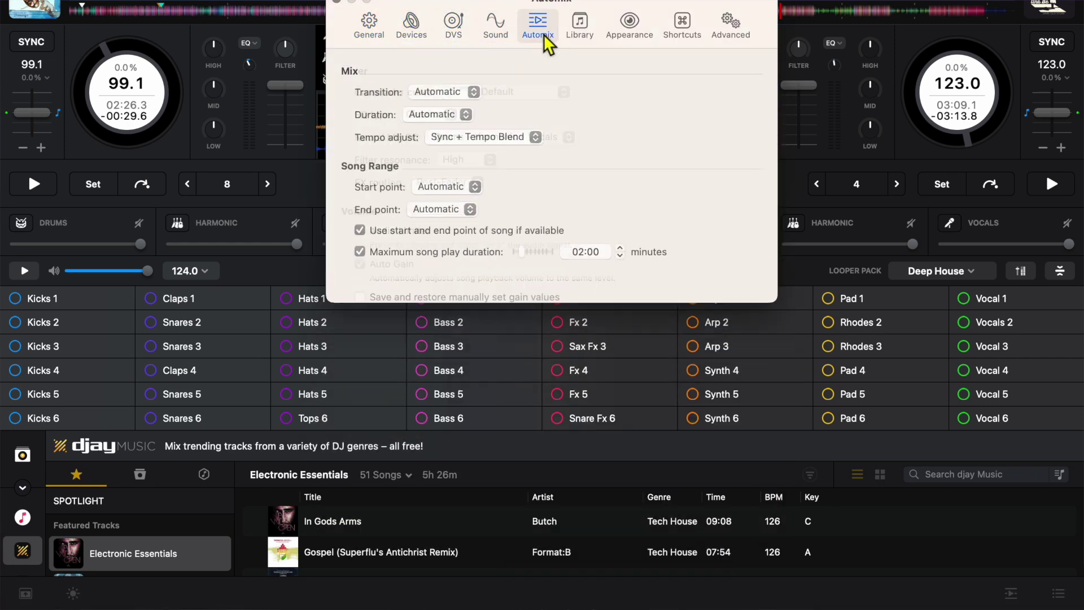
click(580, 31)
click(631, 34)
click(683, 35)
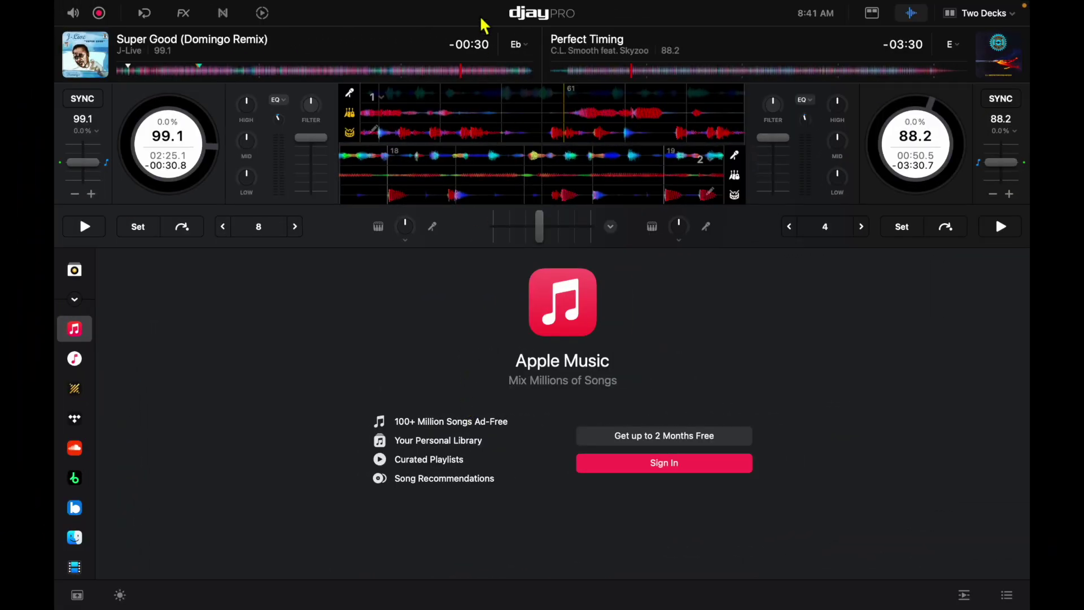
mouse_move(451, 12)
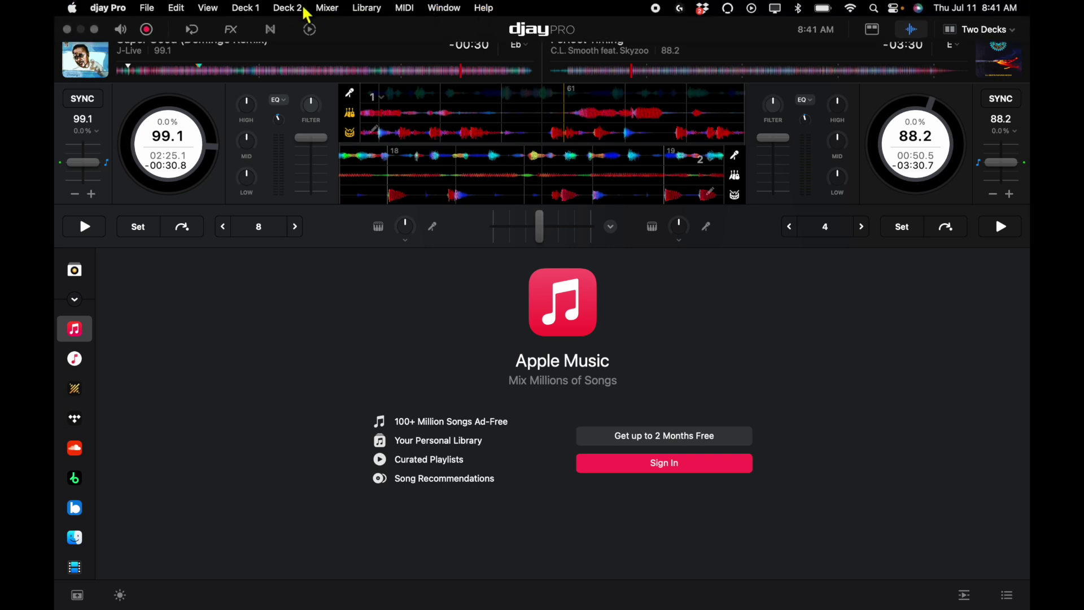
- Open djay Pro's Settings from the app menu and show the General section
click(113, 8)
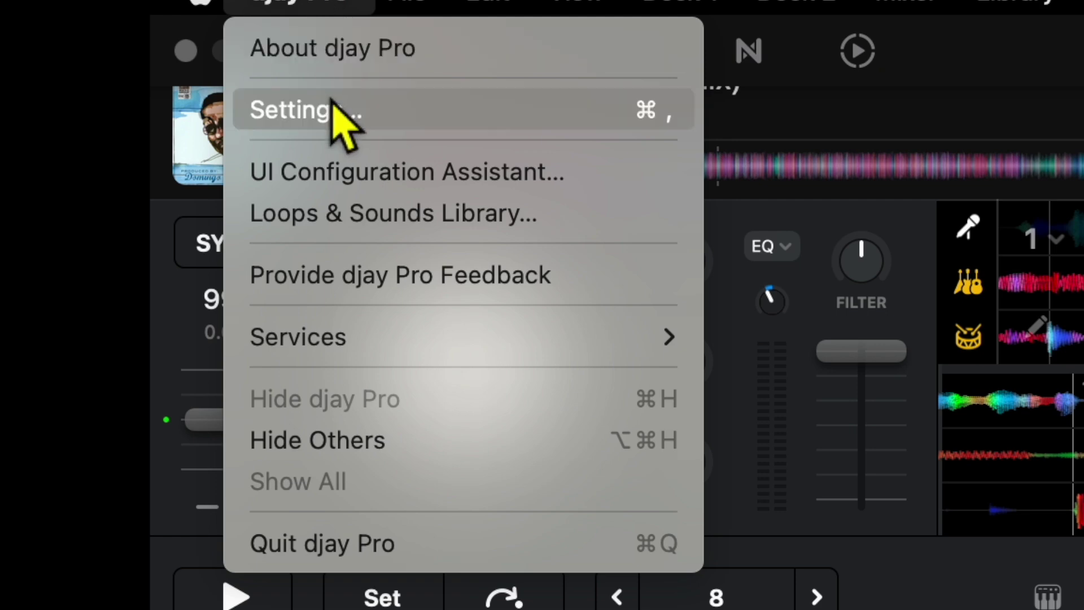
click(324, 108)
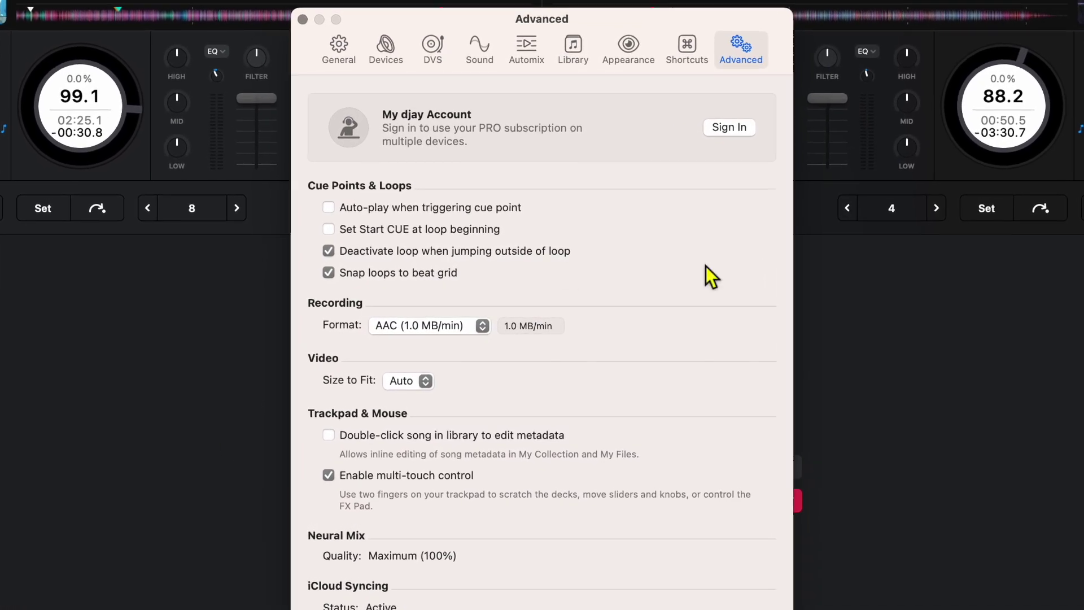
click(343, 58)
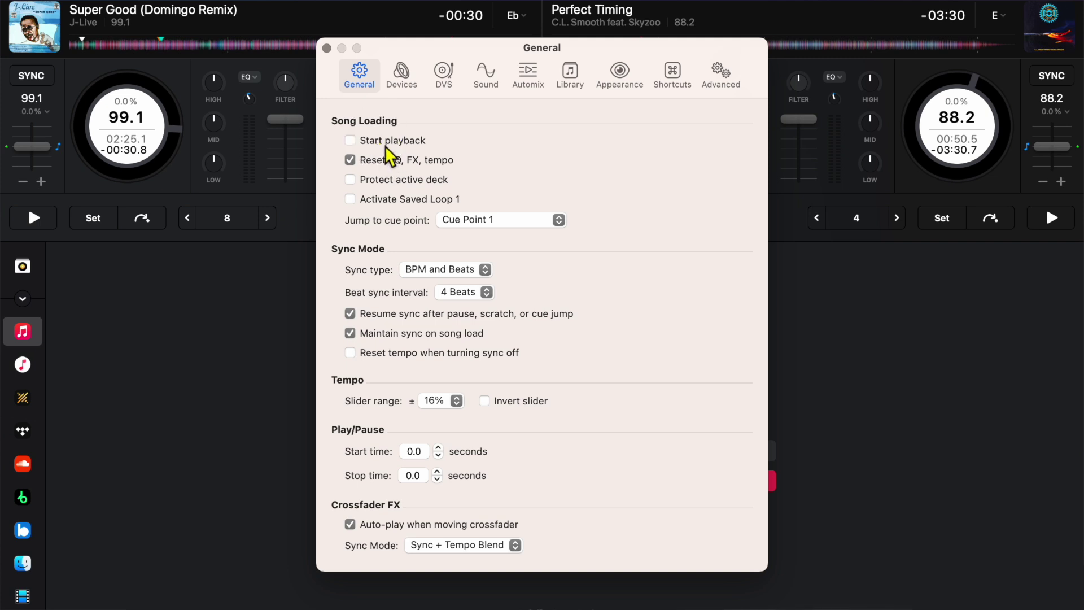
- Turn on Start playback on load and test it by loading Same Old Story onto the right deck
click(384, 140)
click(873, 317)
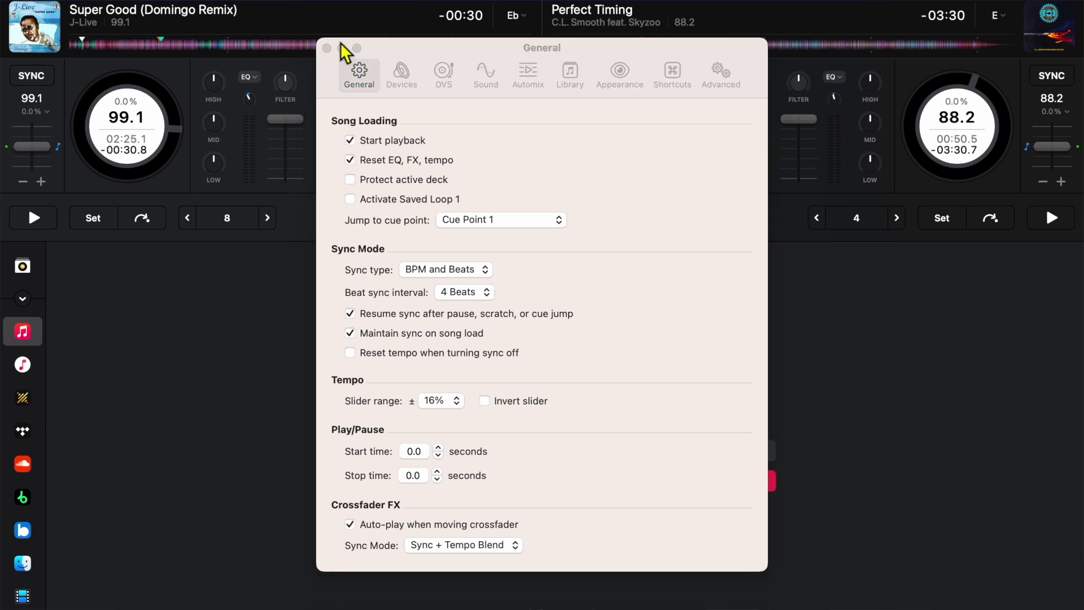
click(326, 48)
click(428, 423)
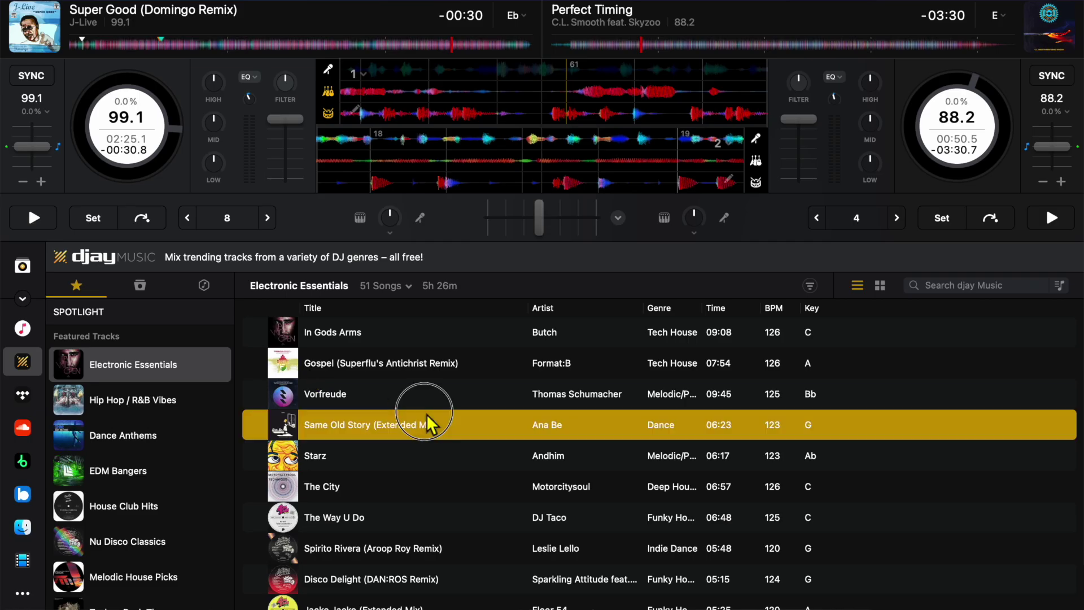
drag(427, 423, 1054, 35)
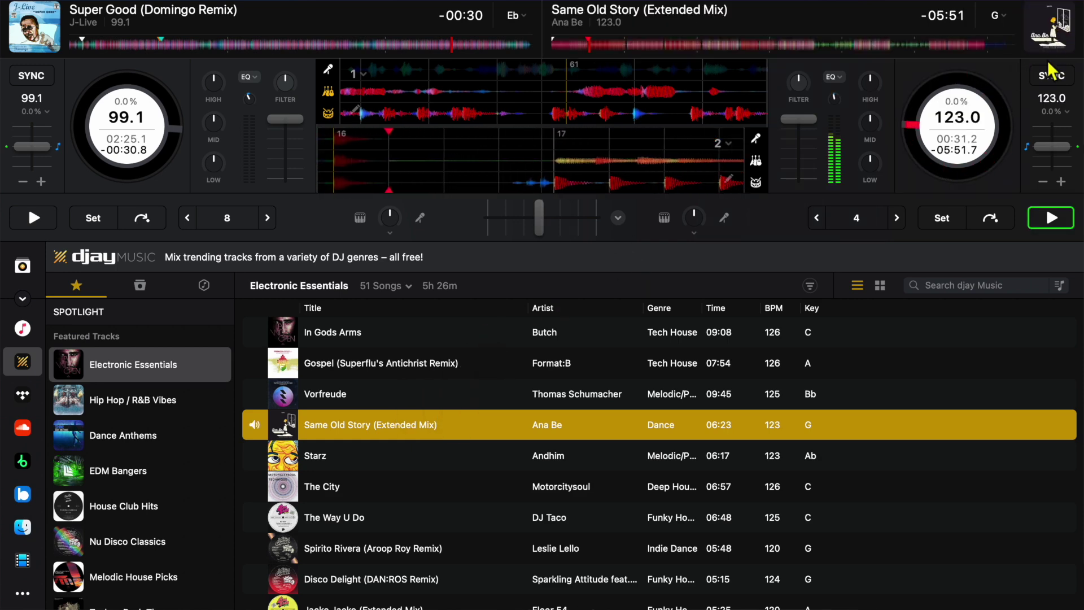
click(1051, 219)
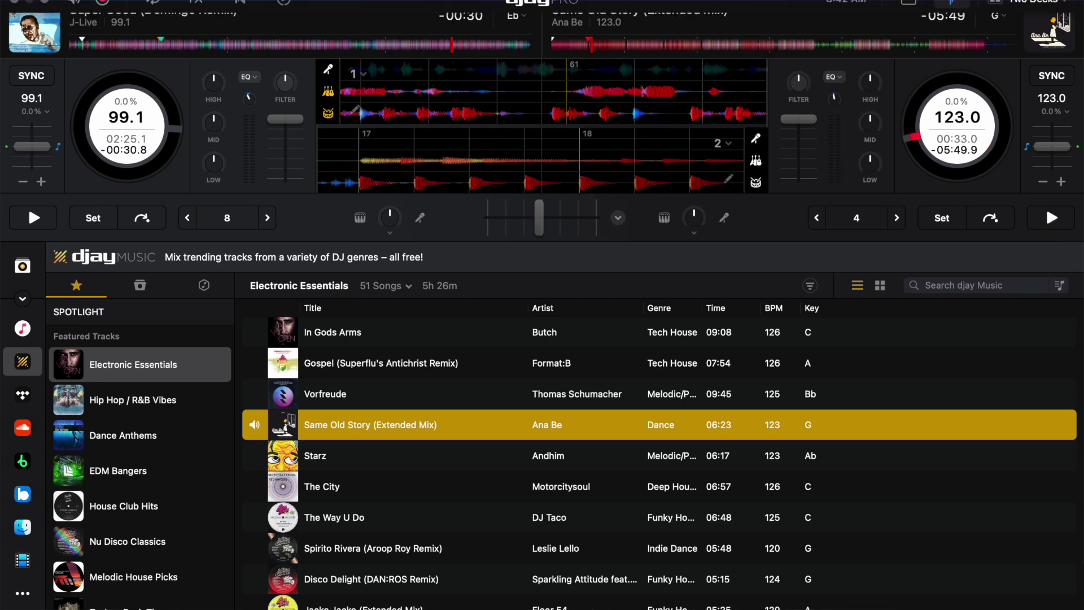
- Reopen the General settings, load The City onto the right deck and play it
click(45, 4)
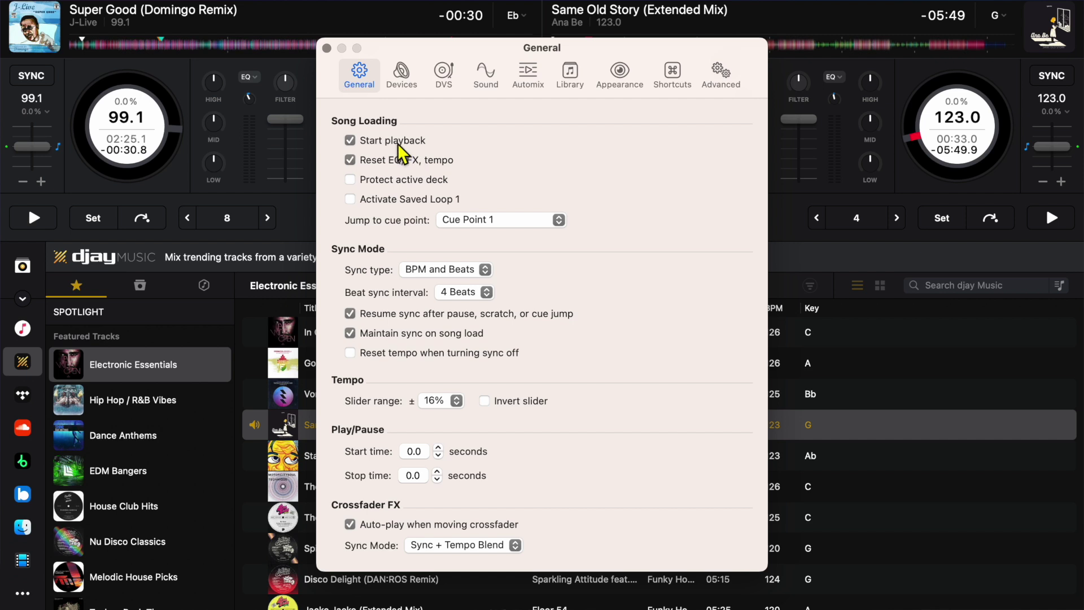
click(902, 373)
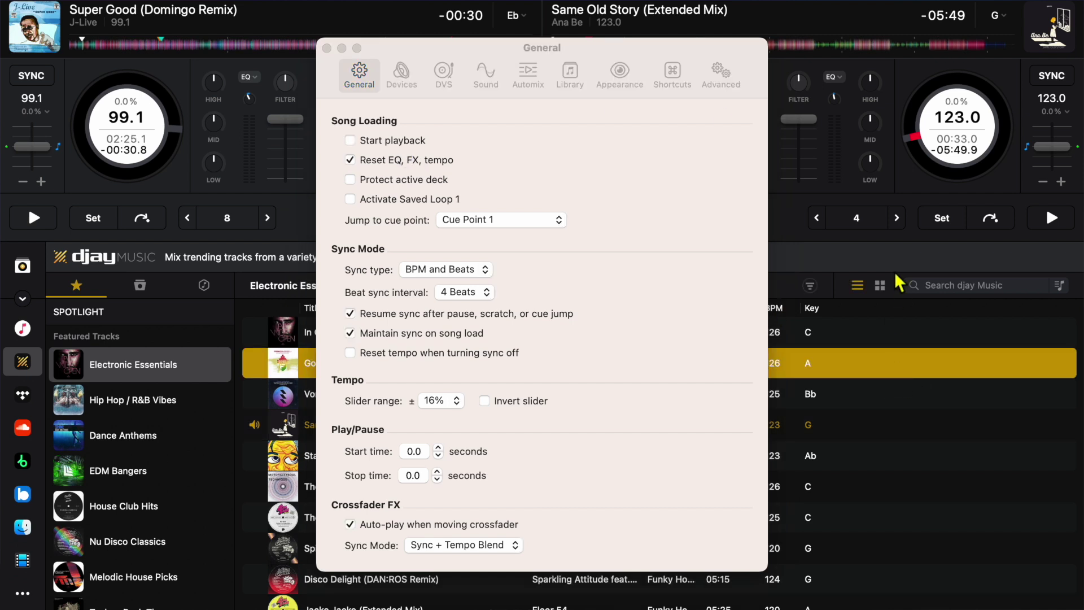
drag(821, 492, 939, 51)
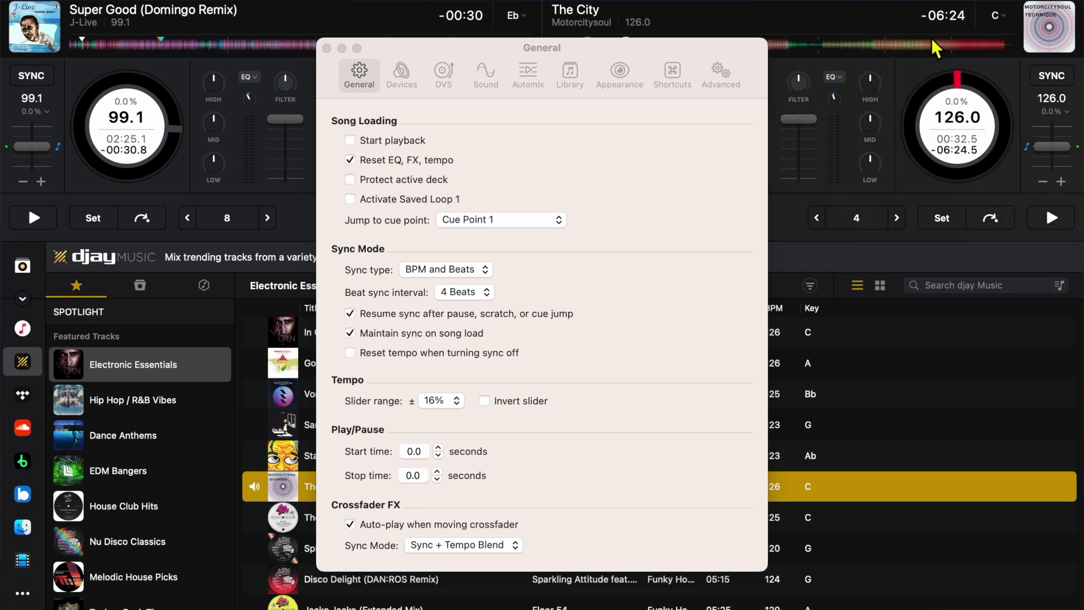
click(1053, 218)
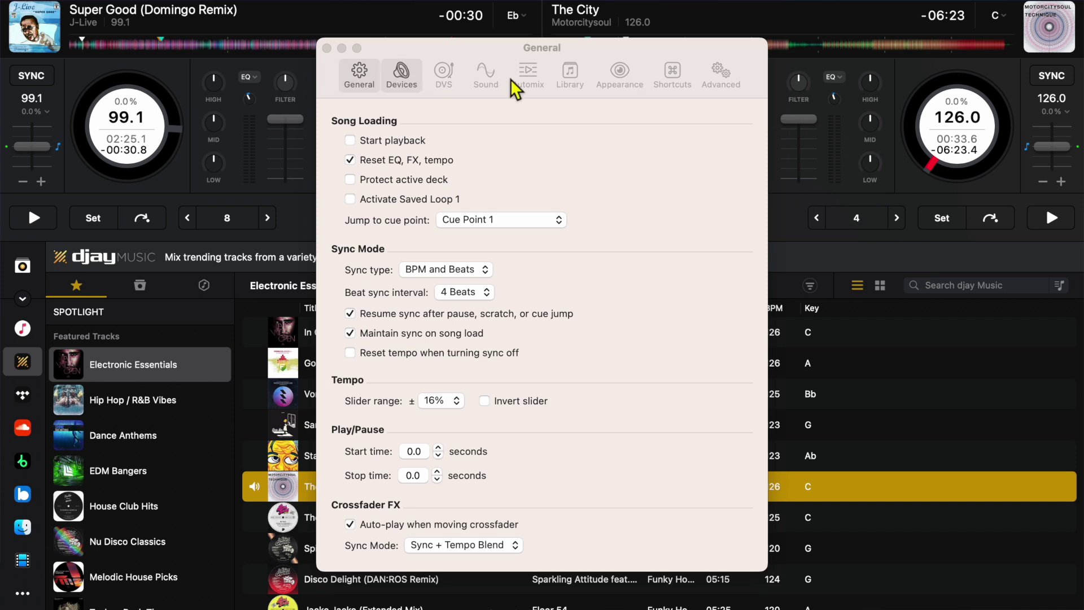
- Set the right deck's tempo to -14.4% and load Spirito Rivera (Aroop Roy Remix) onto it
drag(1051, 146, 1048, 135)
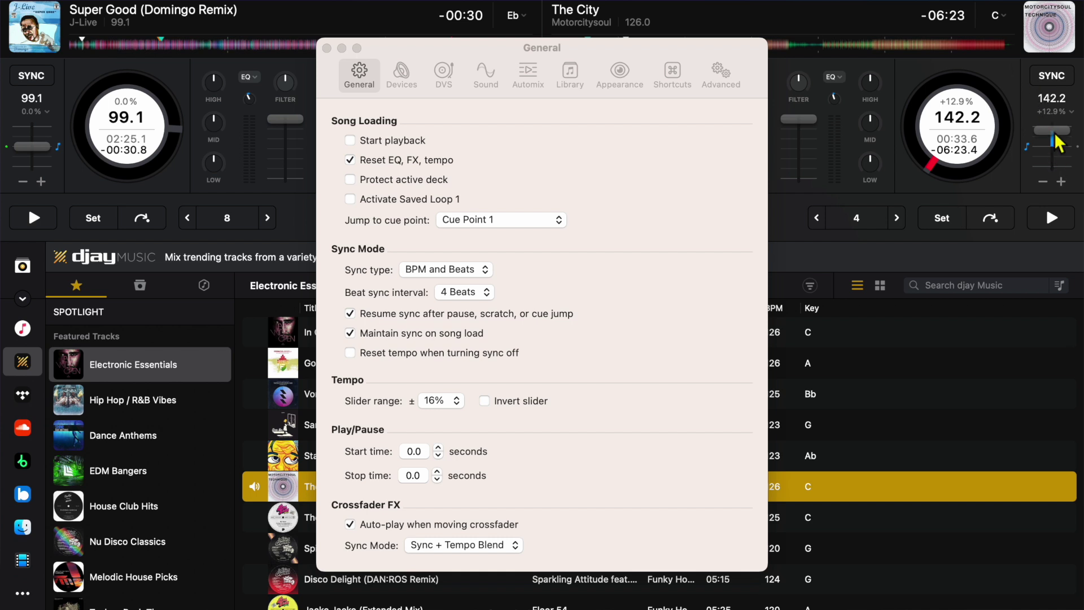
drag(1054, 136, 1054, 167)
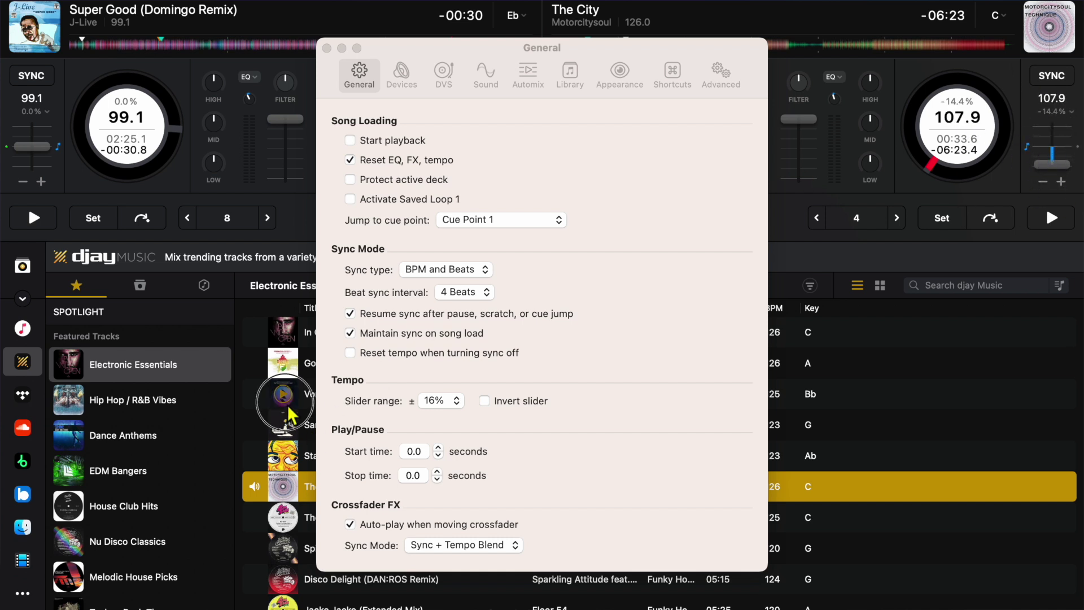
drag(253, 543, 1007, 210)
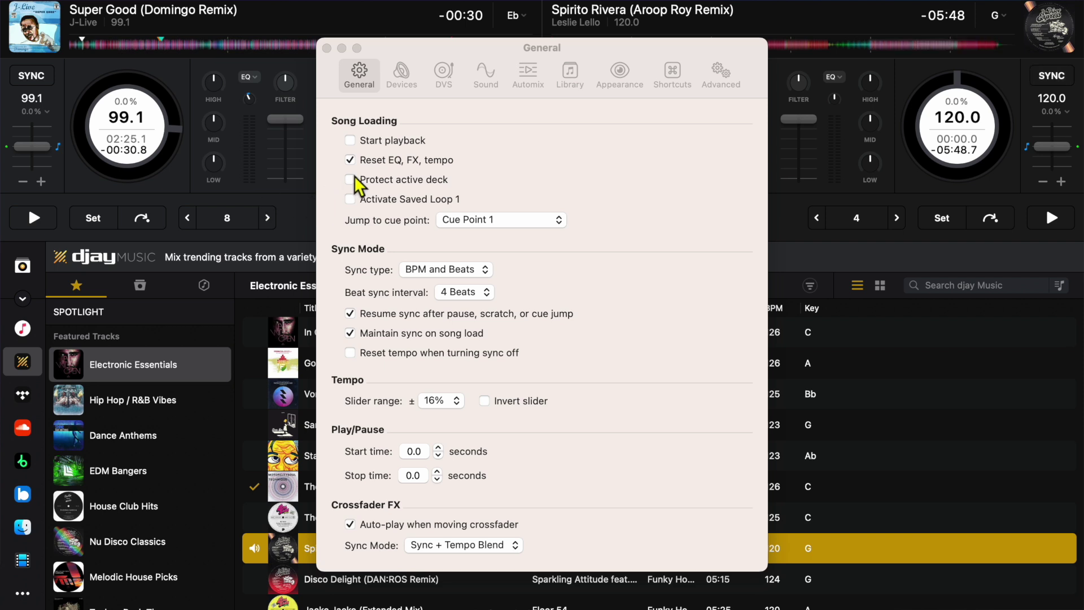
- Turn off Reset EQ, FX, tempo and load Disco Delight at -16%, then re-enable the reset
click(351, 161)
click(1075, 168)
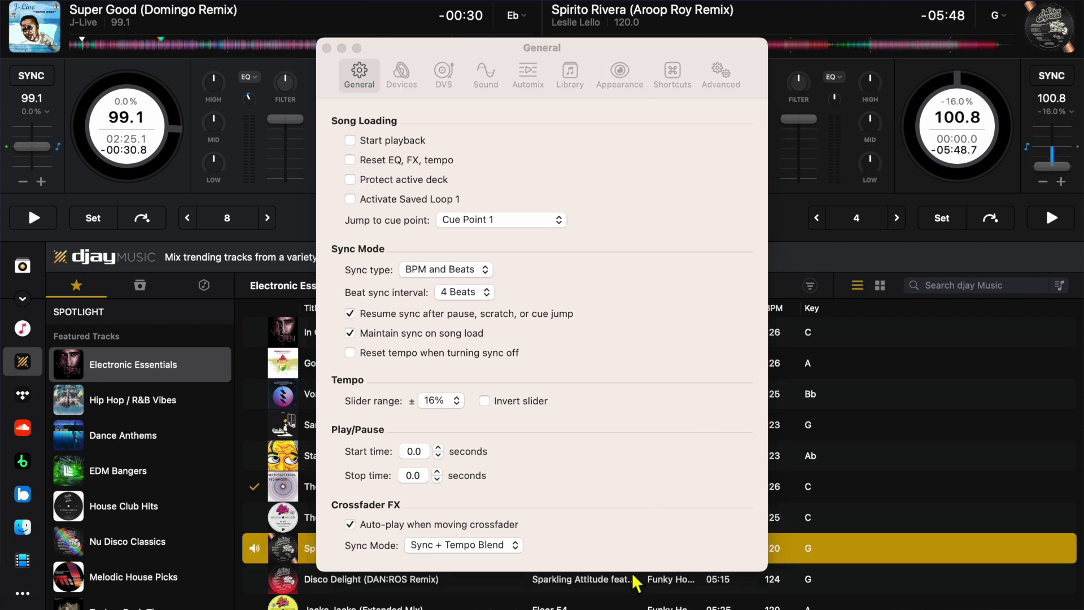
drag(637, 582, 1005, 67)
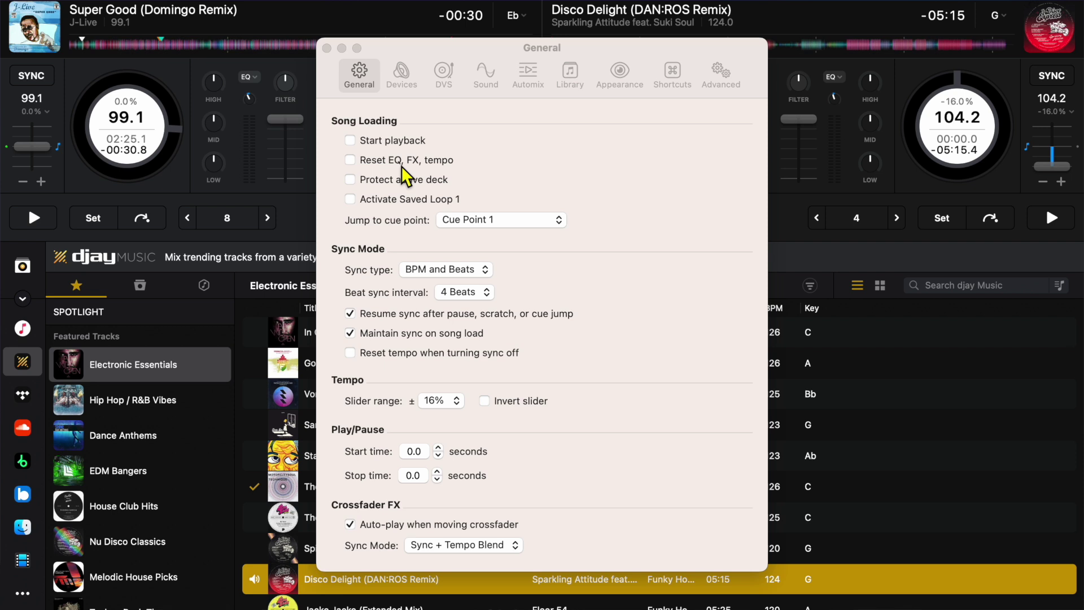
click(370, 164)
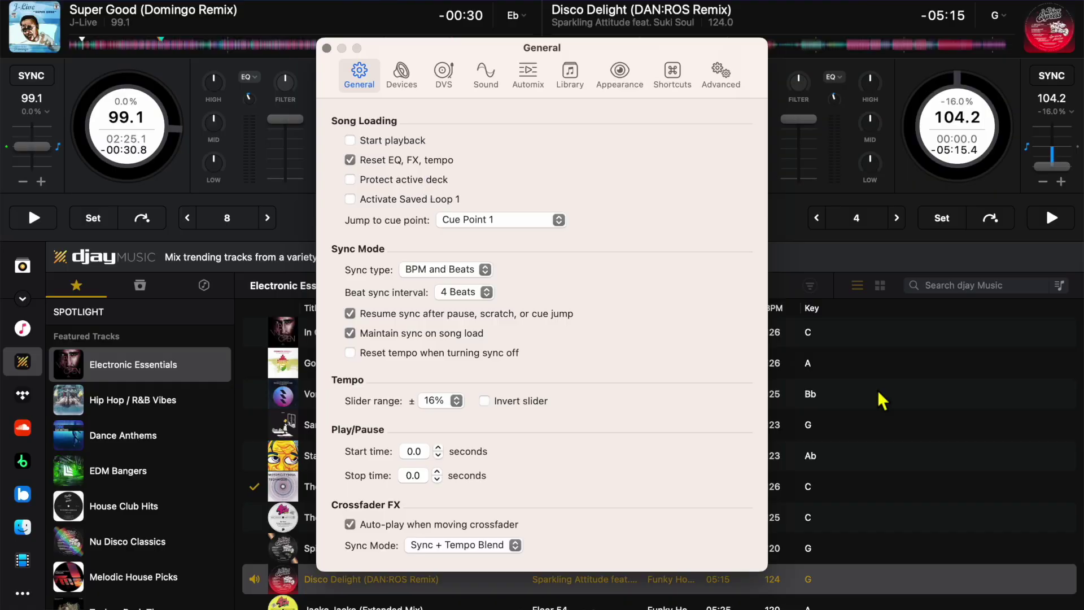
- Play the right deck and load Same Old Story (Extended Mix) onto it at 0.0% tempo
click(883, 401)
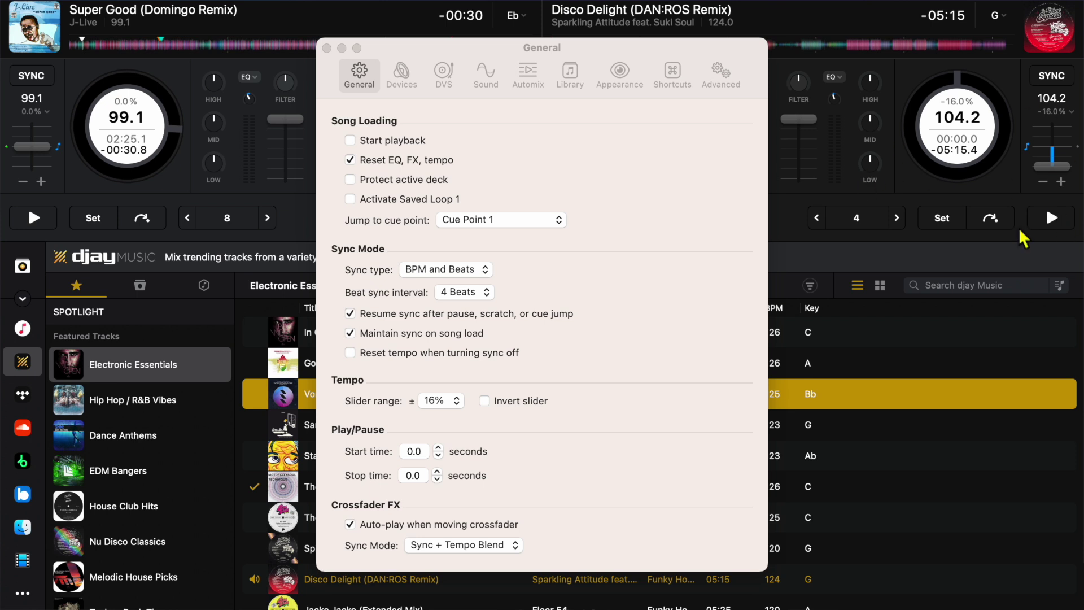
click(1051, 219)
key(XF86AudioLowerVolume)
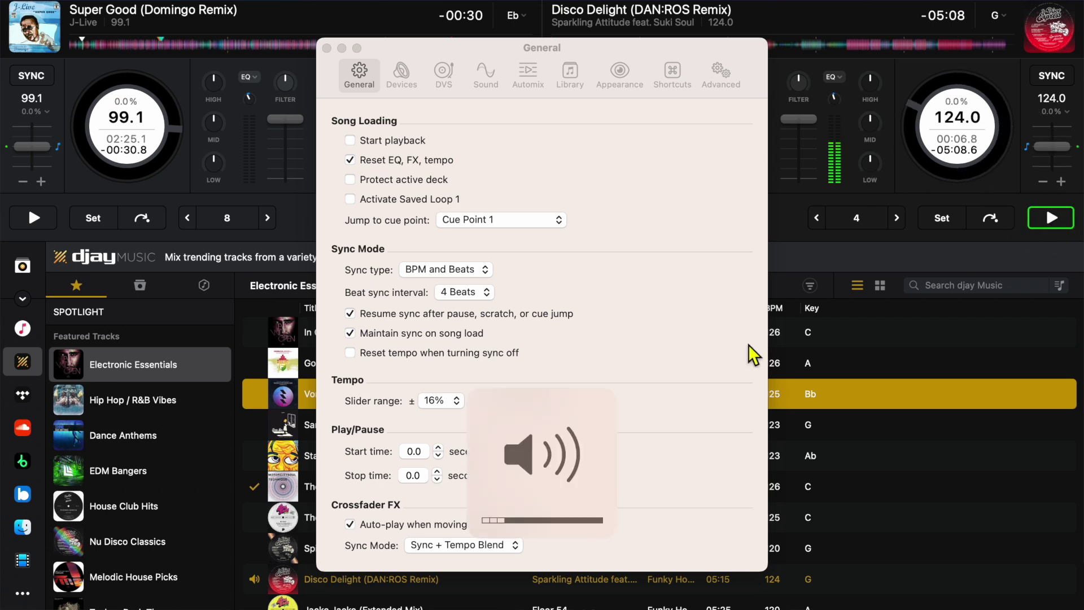
drag(791, 425, 975, 118)
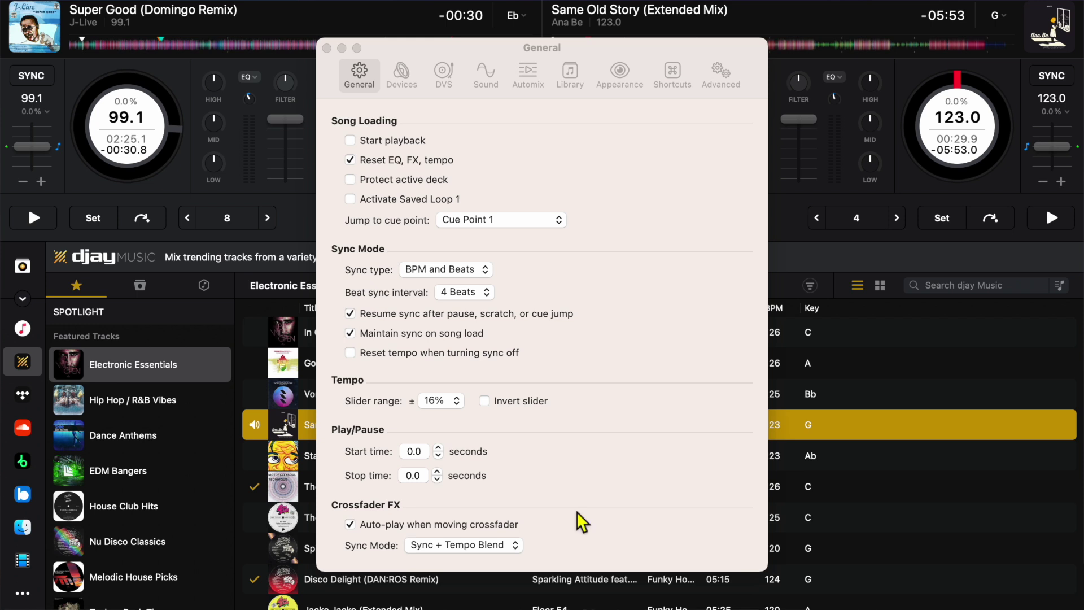
- Turn on protecting the active deck, then try loading The City onto the playing right deck
click(360, 180)
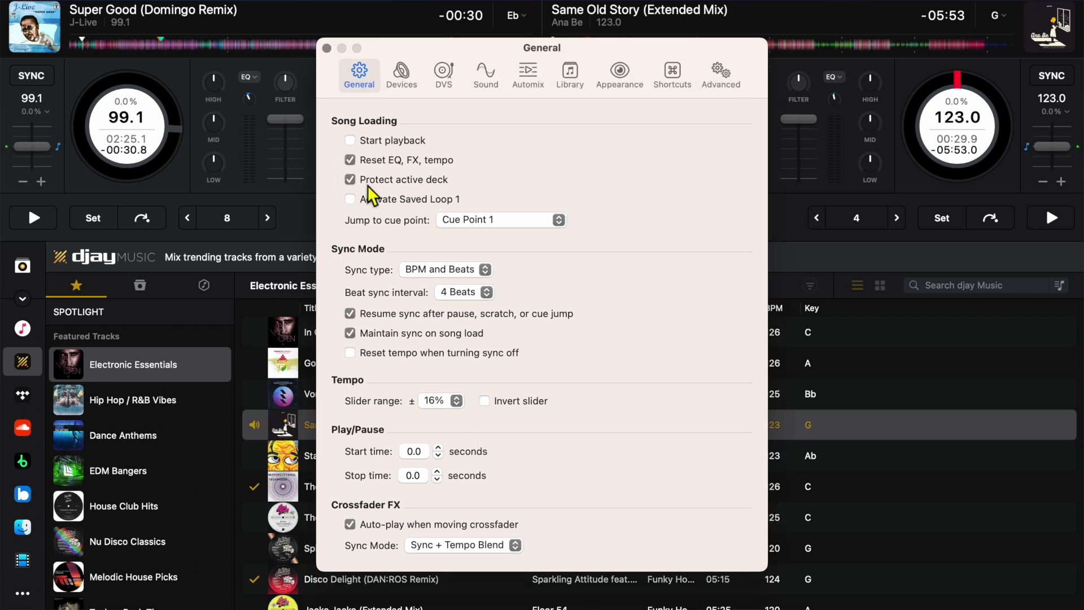
click(1050, 219)
click(1052, 219)
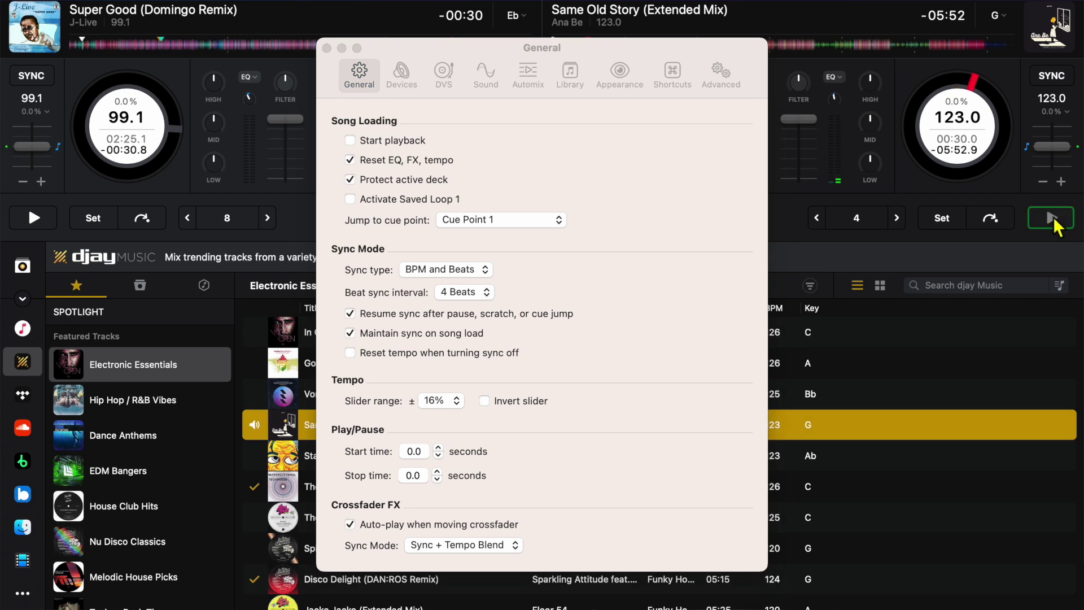
click(854, 499)
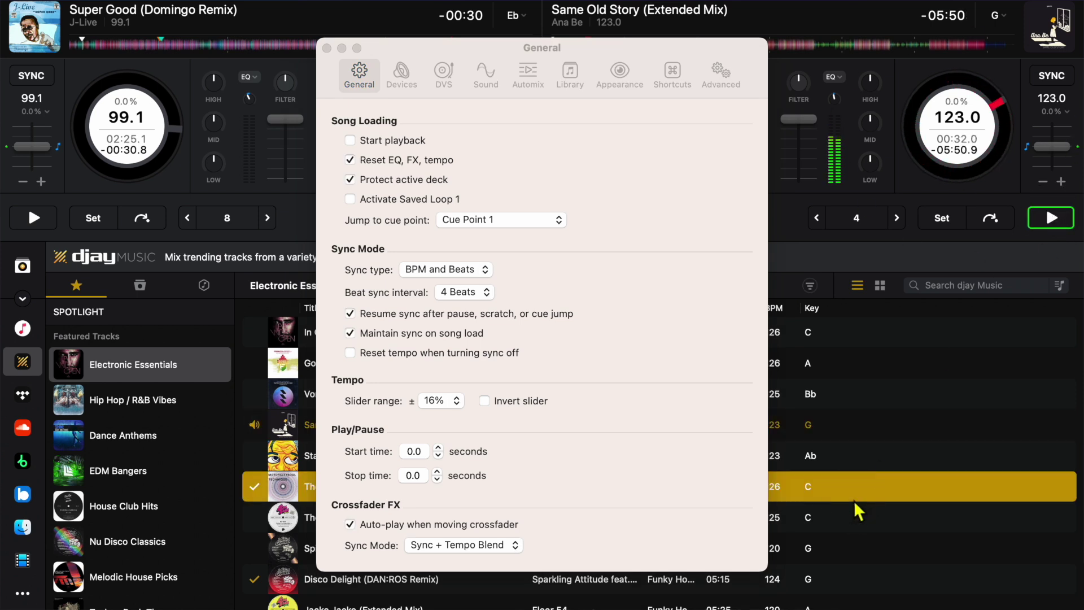
drag(828, 500, 944, 155)
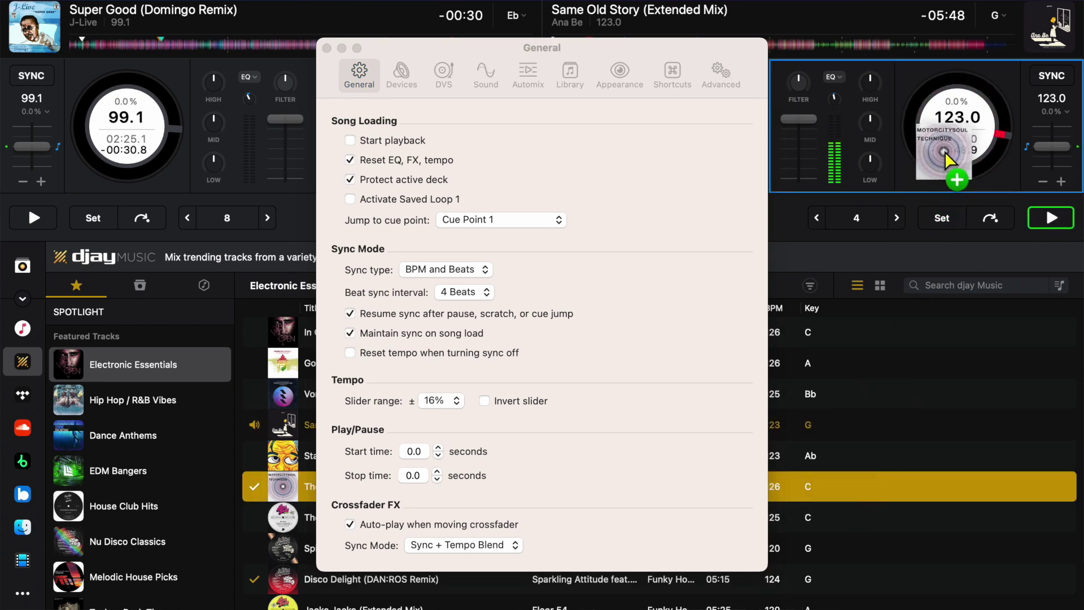
drag(944, 160, 953, 176)
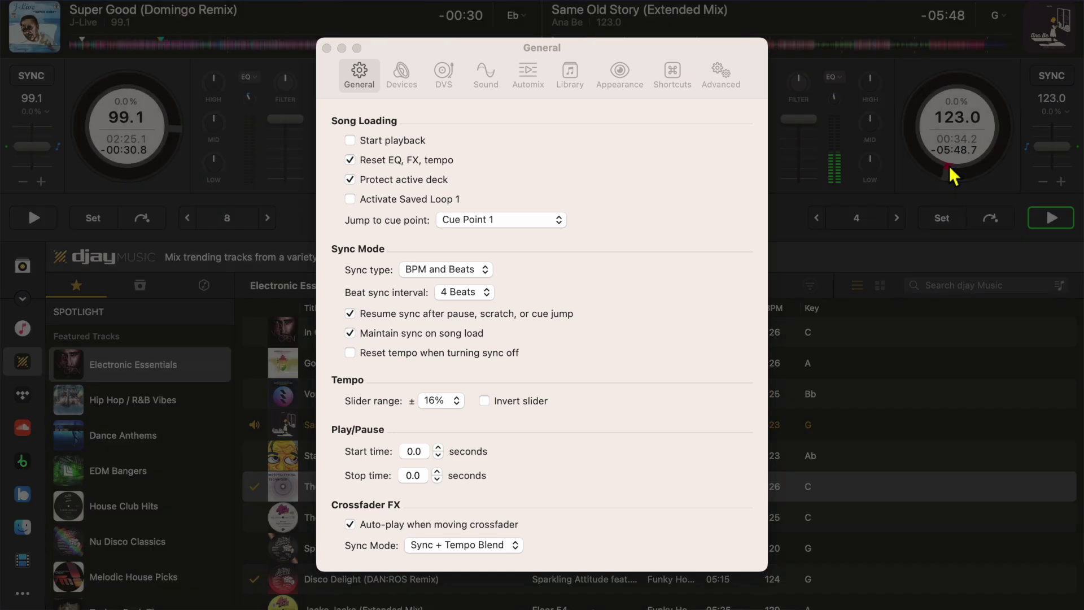
- Close the settings, mute the system volume, and cancel the Right deck protected warning
click(327, 49)
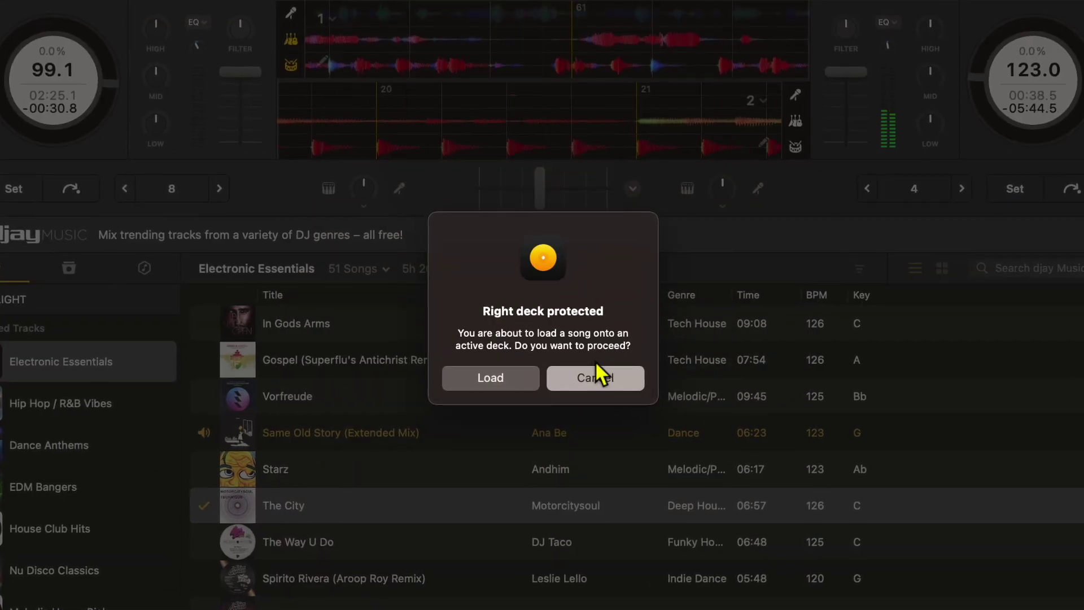
key(XF86AudioMute)
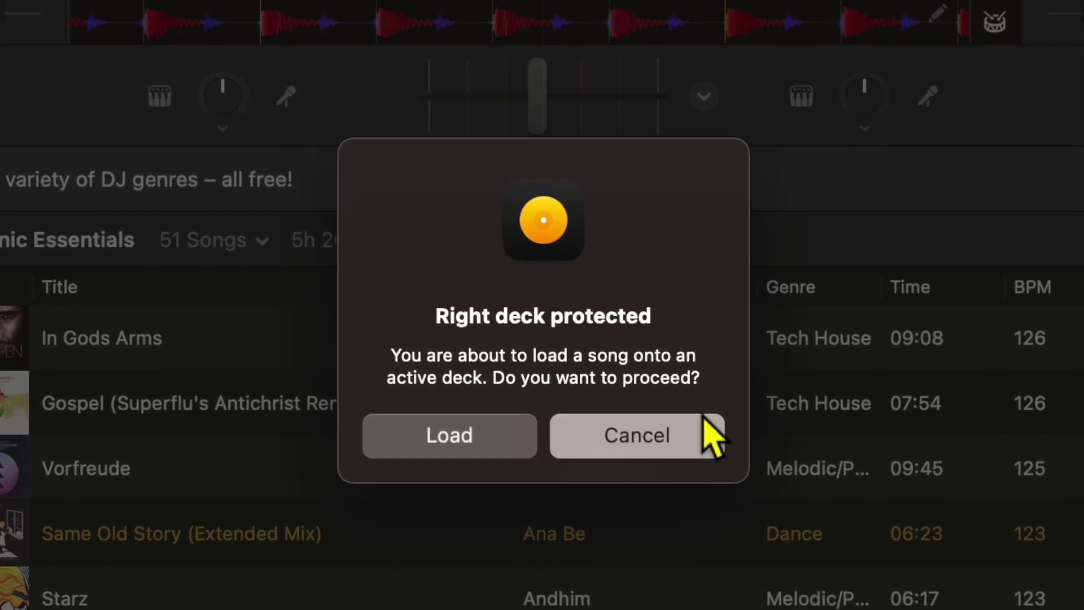
click(703, 435)
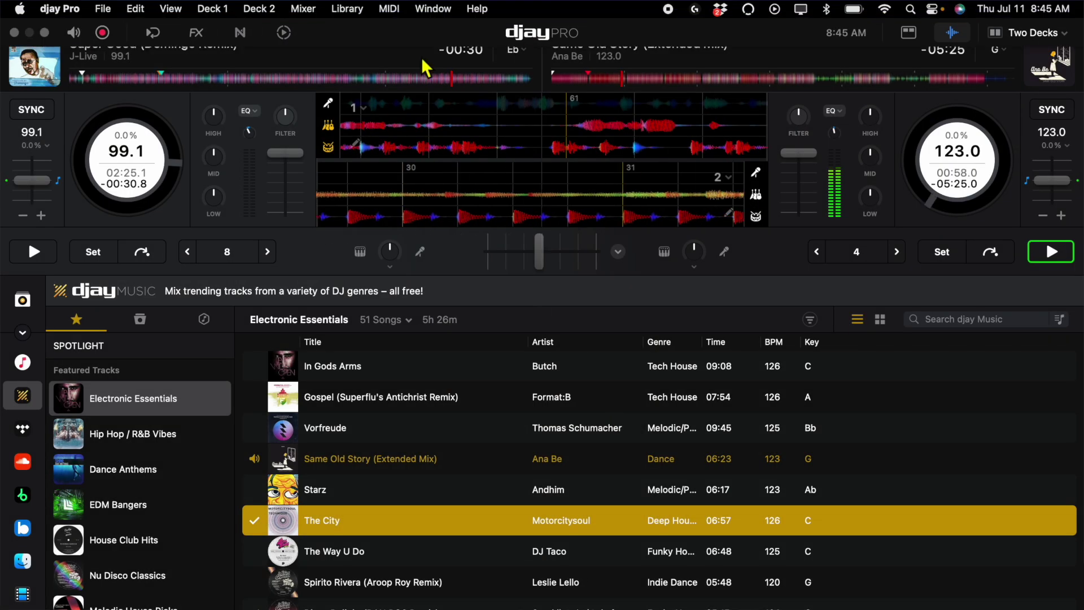
- Tick Activate Saved Loop 1 under Song Loading in the General settings
click(62, 9)
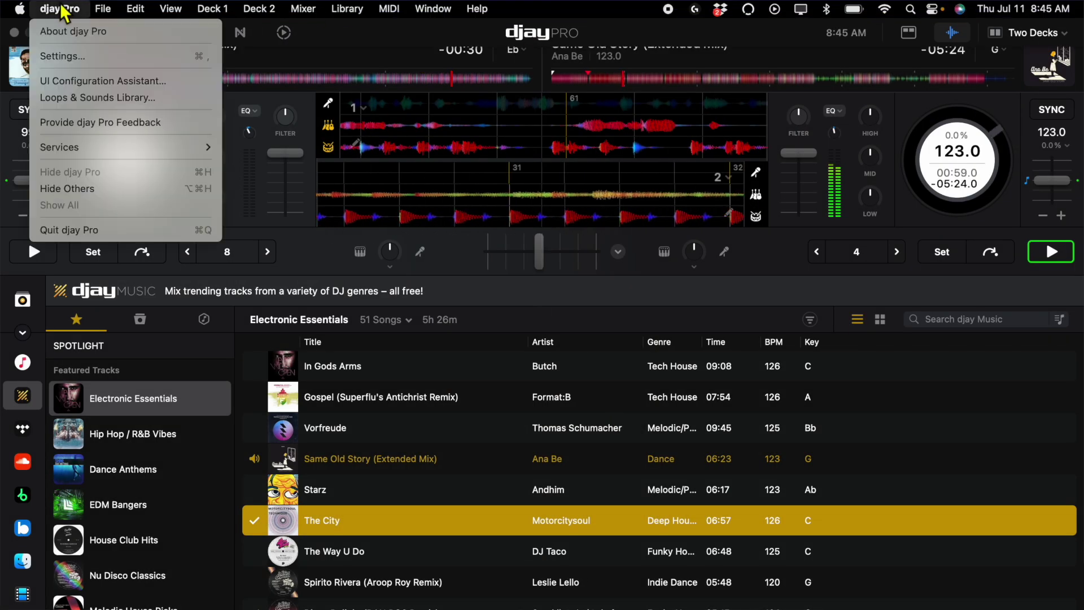
click(65, 54)
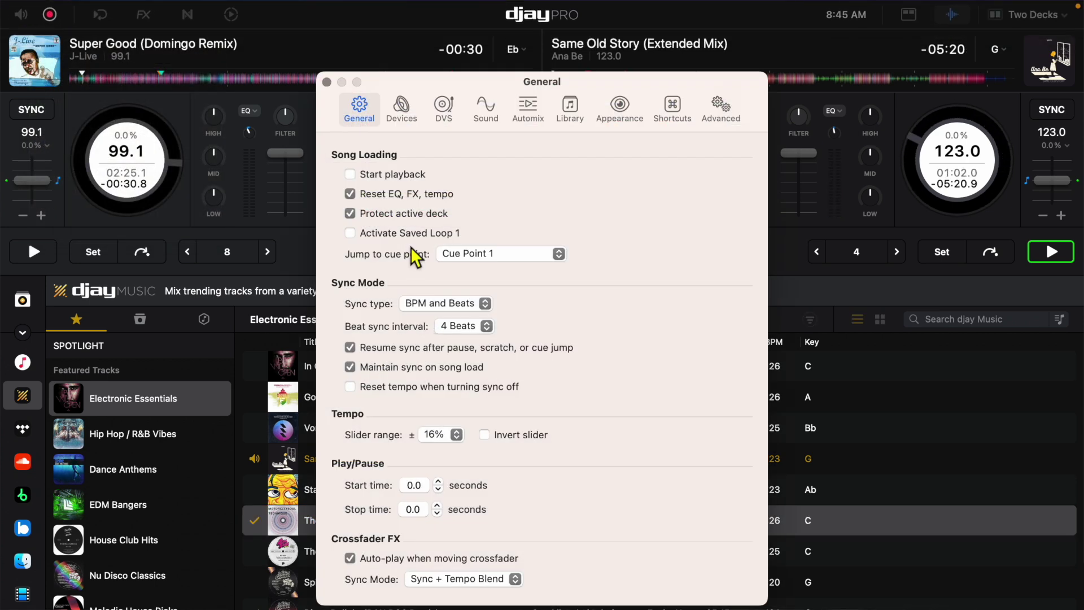
click(432, 232)
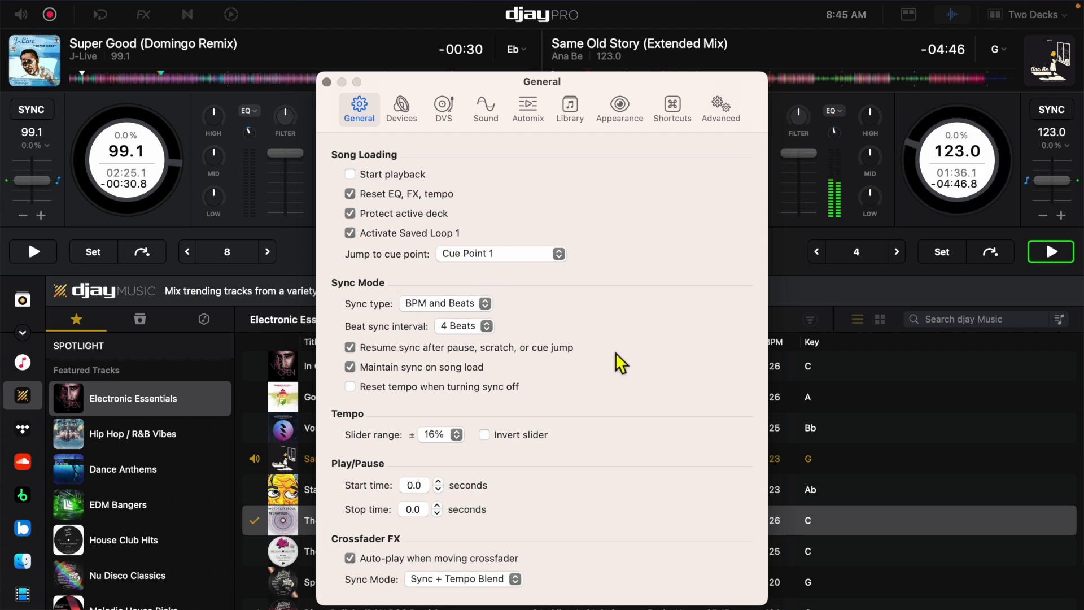
- Set the tempo slider range to 6% and test the right deck at +6% and -6%
click(447, 432)
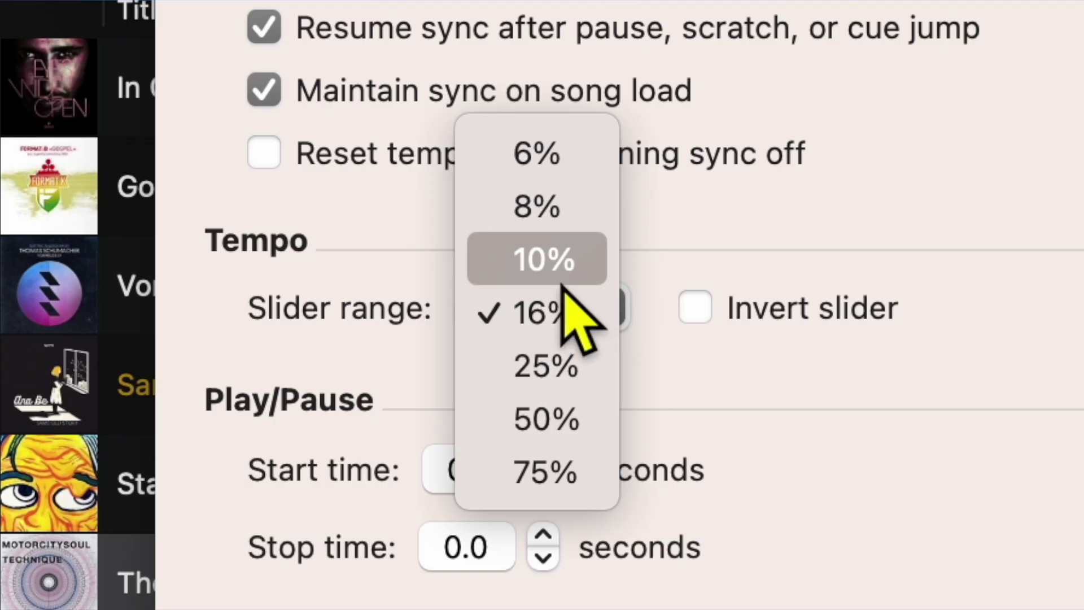
click(569, 161)
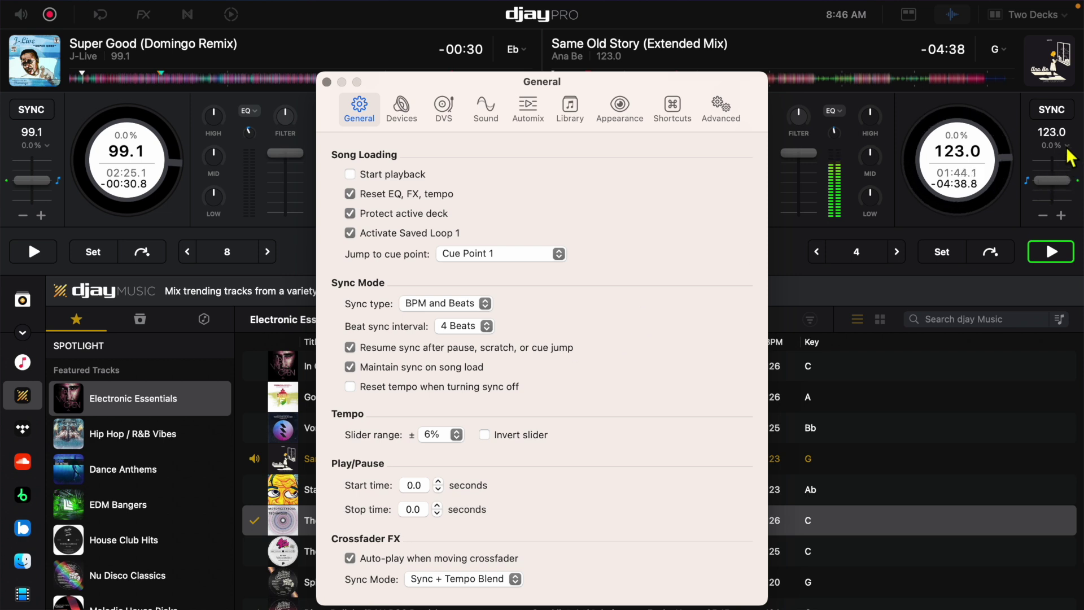
click(1054, 180)
drag(1057, 181, 1057, 161)
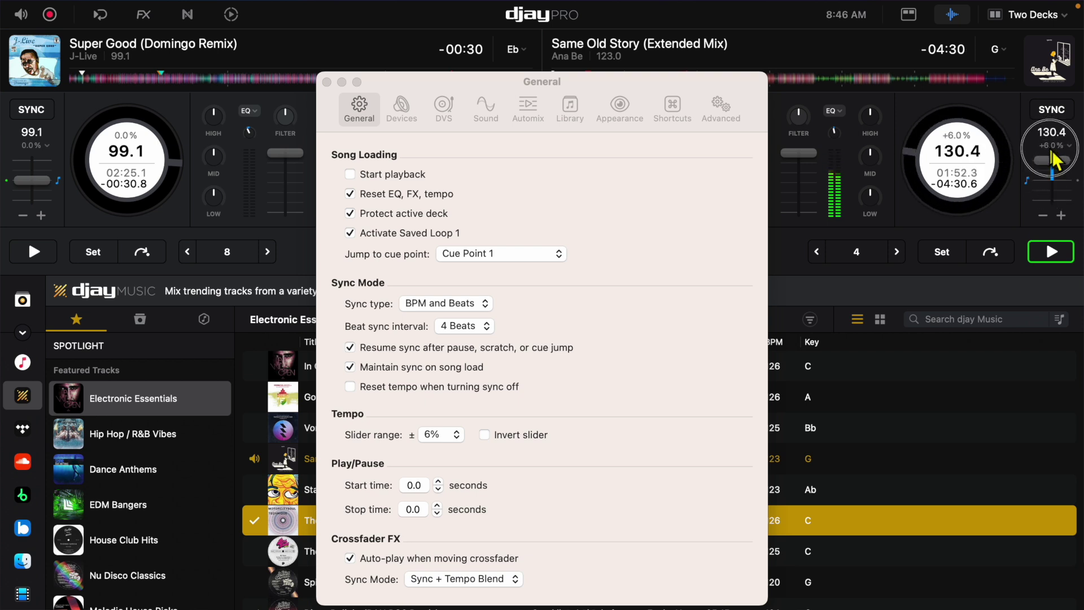
drag(1057, 161, 1053, 190)
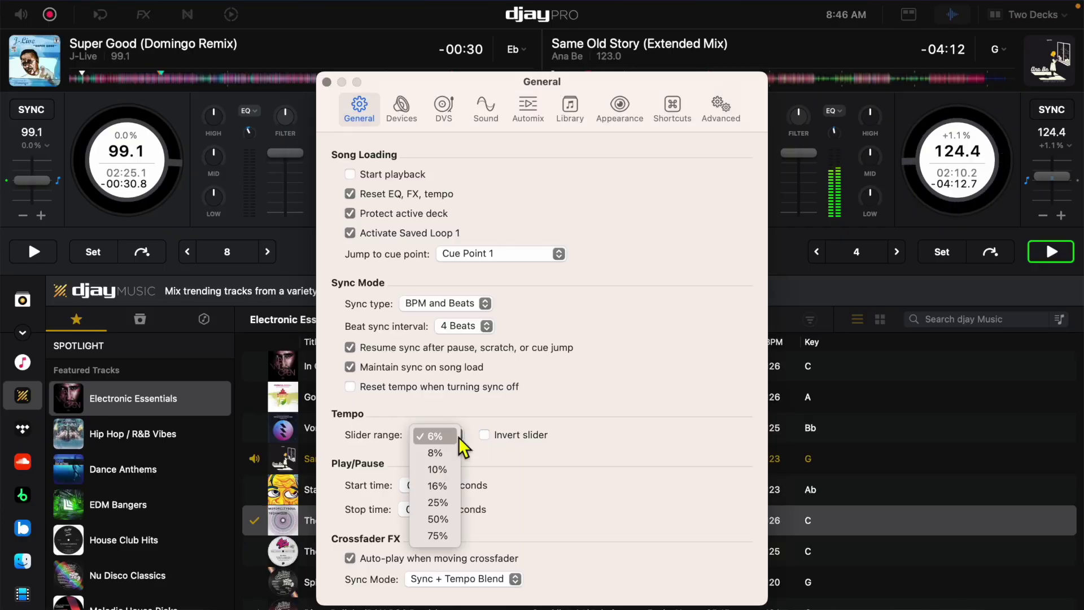
- Change the slider range to 25% and raise the right deck's tempo to test it
click(445, 501)
mouse_move(1045, 179)
mouse_down()
mouse_move(1054, 164)
mouse_move(1055, 210)
mouse_move(1059, 166)
mouse_move(1058, 213)
mouse_move(1060, 172)
mouse_move(1060, 204)
mouse_move(1059, 193)
mouse_up()
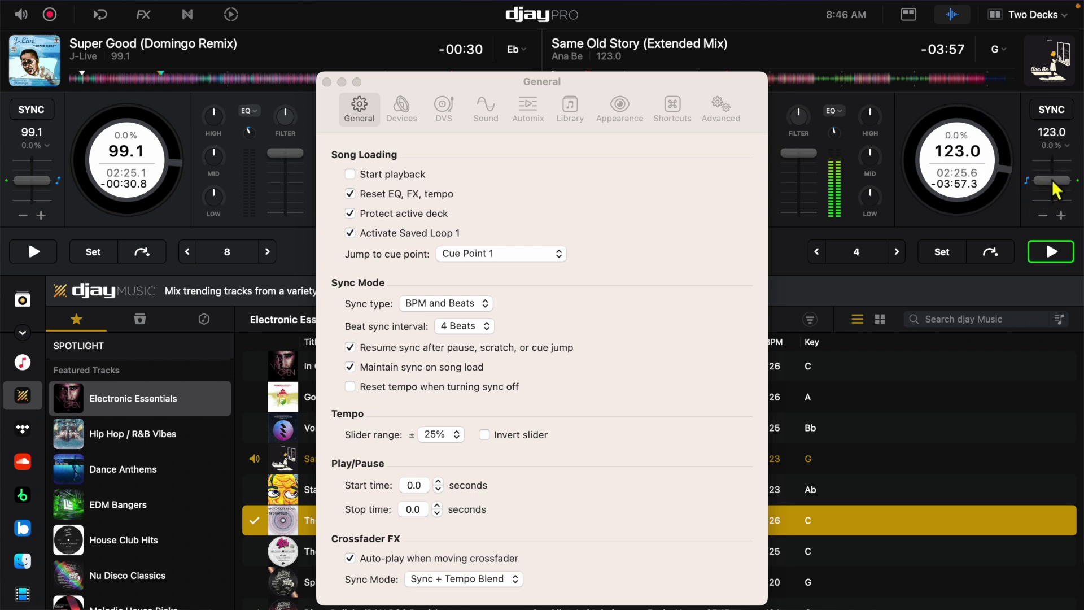
click(438, 439)
- Test a 75% slider range, revert it to 25%, and reset the right deck's tempo to 0.0%
click(435, 470)
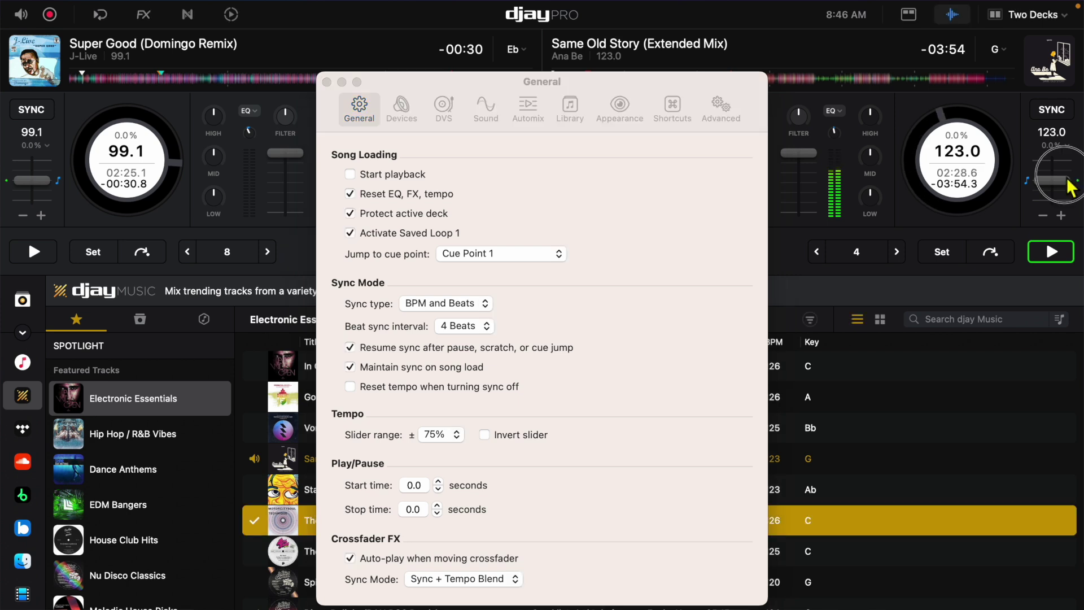
drag(1068, 190, 1071, 206)
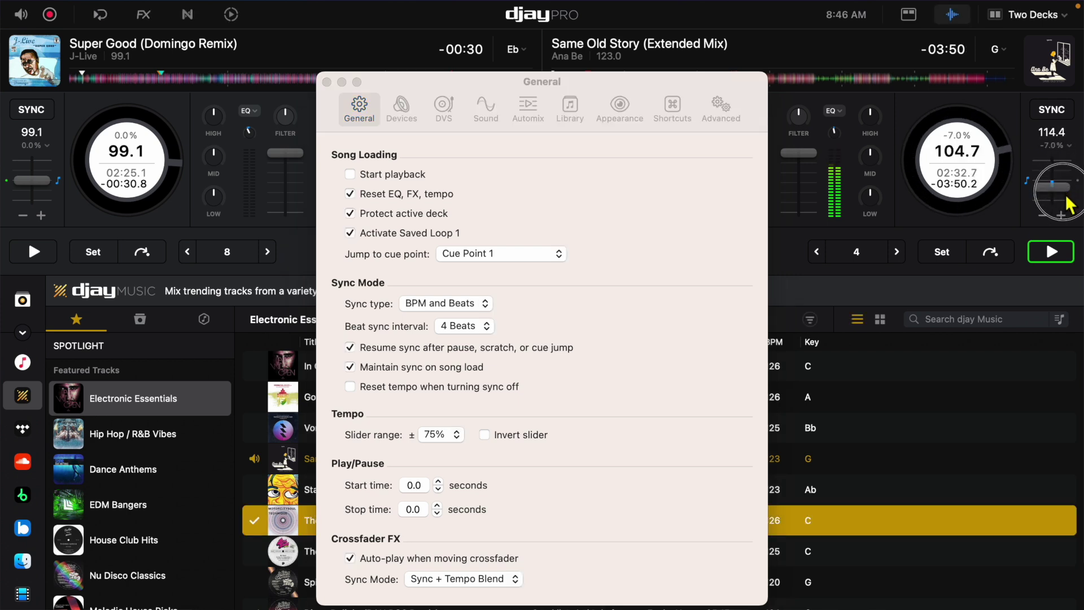
click(459, 438)
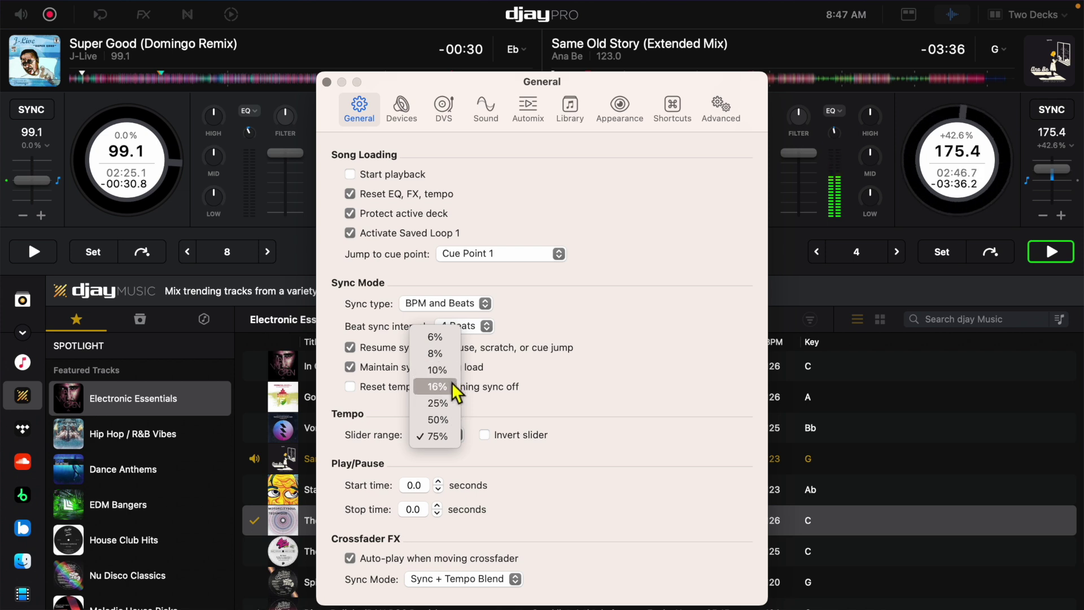
click(449, 401)
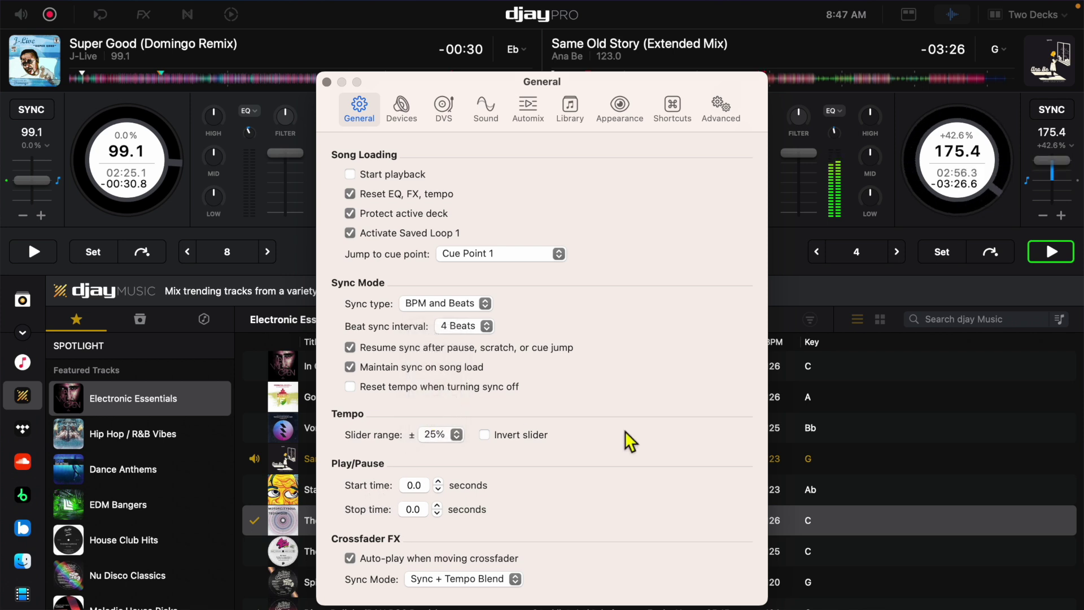
click(1051, 251)
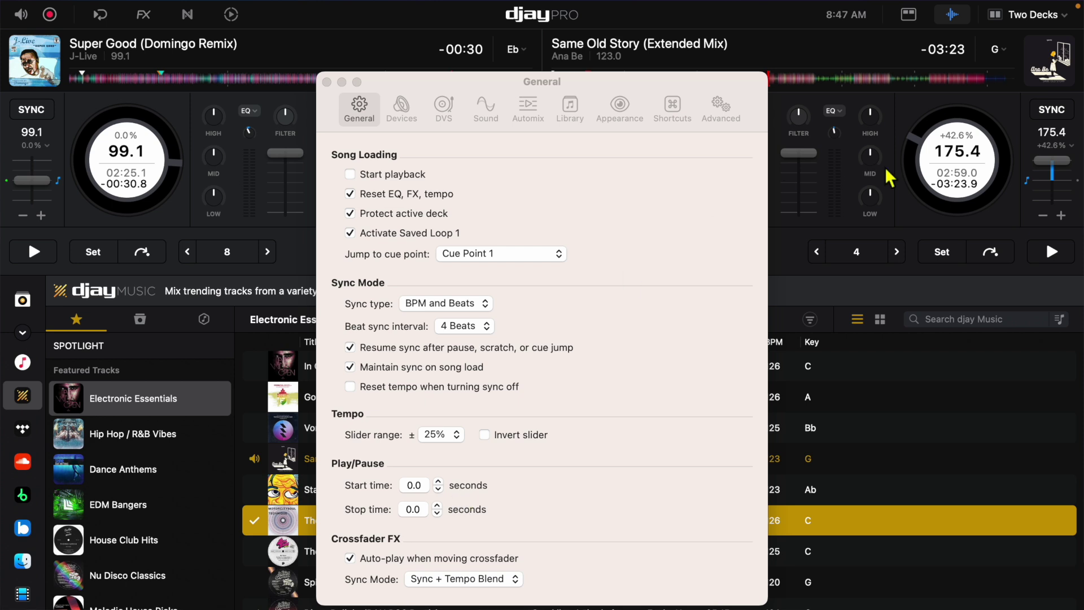
double_click(1064, 185)
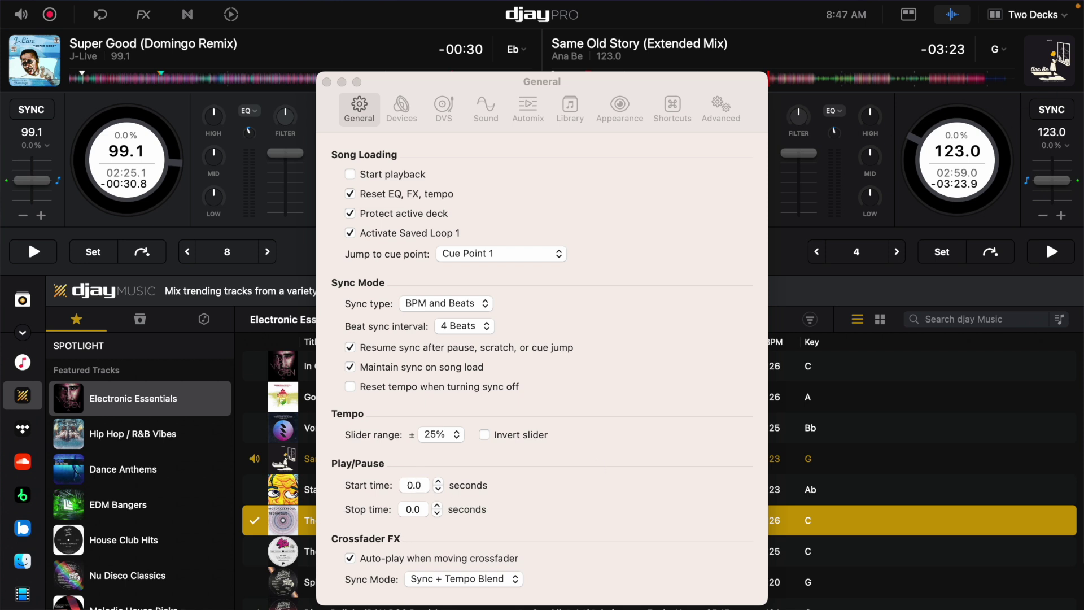
- Play and pause Same Old Story on the right deck, lowering the system volume
click(1052, 252)
click(1052, 252)
key(XF86AudioLowerVolume)
click(1051, 252)
click(1052, 252)
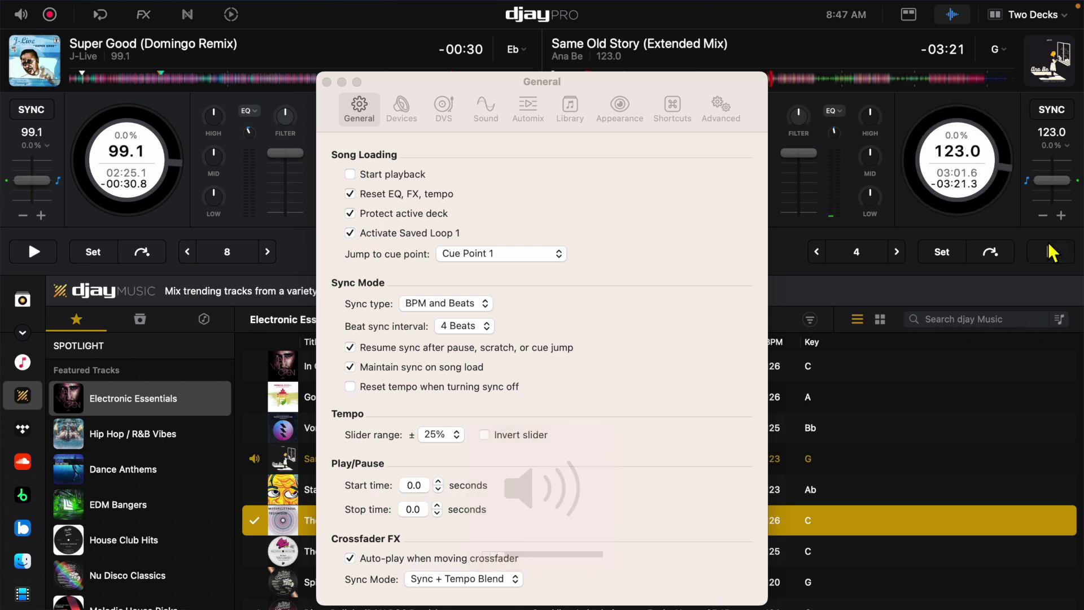
click(1051, 252)
- Stop the right deck and raise the Play start time to 5.0 seconds
click(1052, 251)
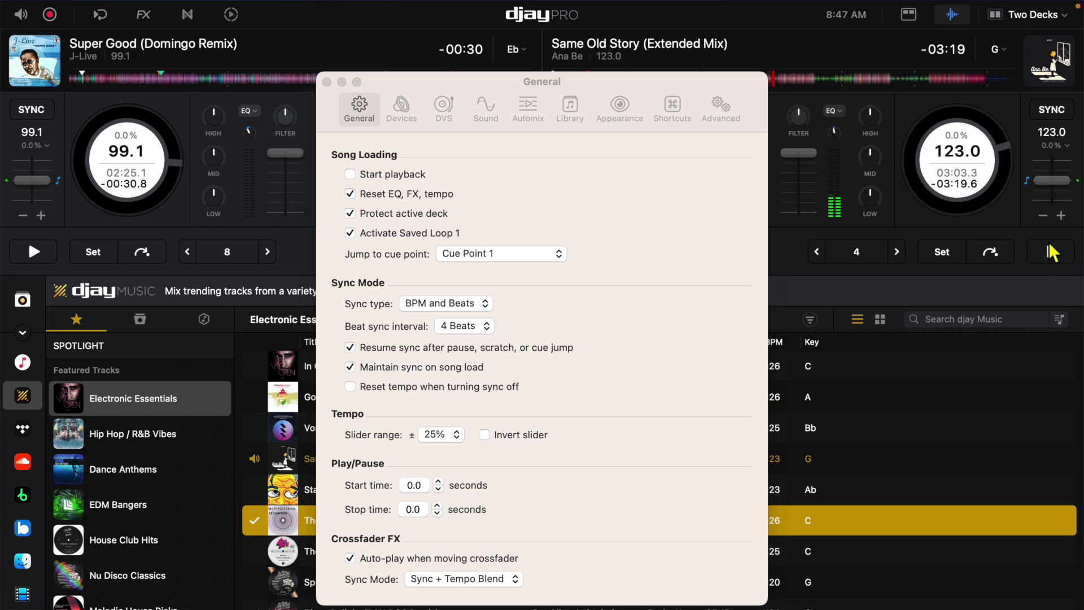
click(417, 491)
click(439, 483)
click(439, 482)
click(439, 483)
click(439, 483)
click(438, 481)
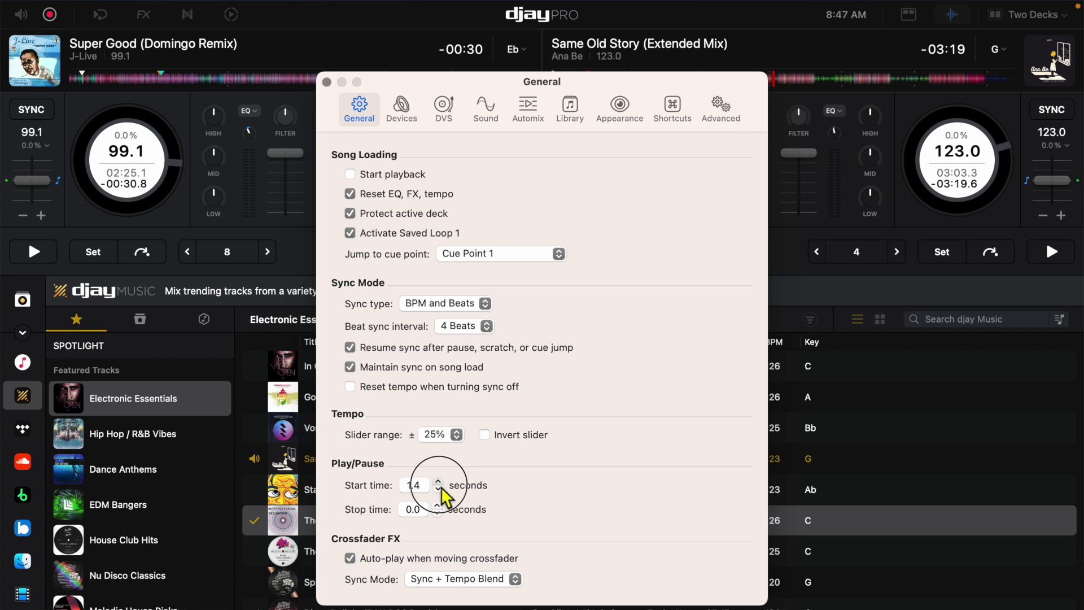
click(438, 482)
click(438, 482)
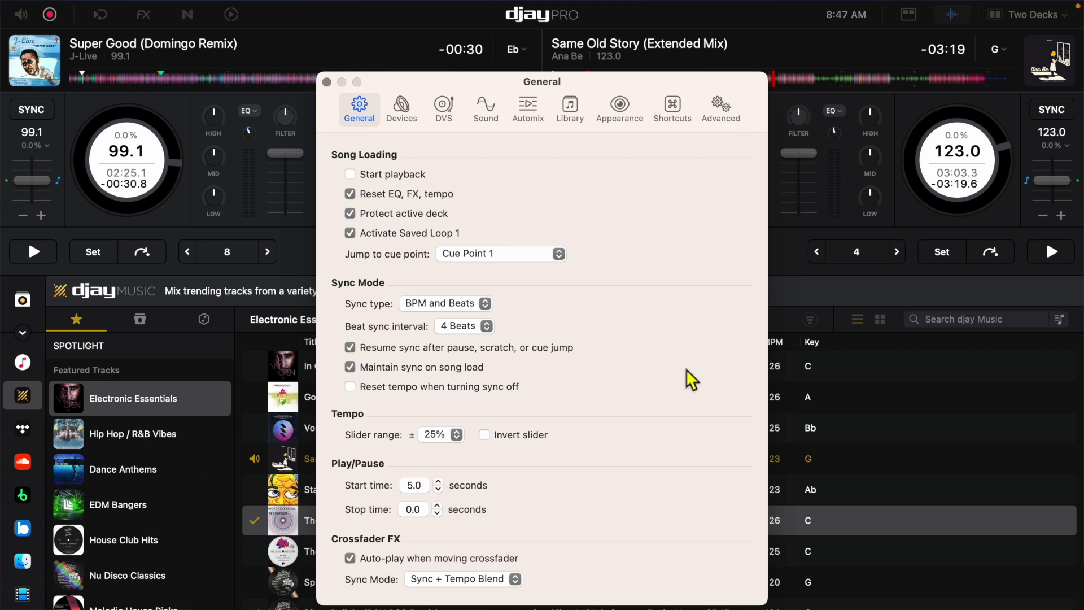
- Play the right deck to hear the 5.0-second start time, then pause it
click(1052, 257)
click(1050, 252)
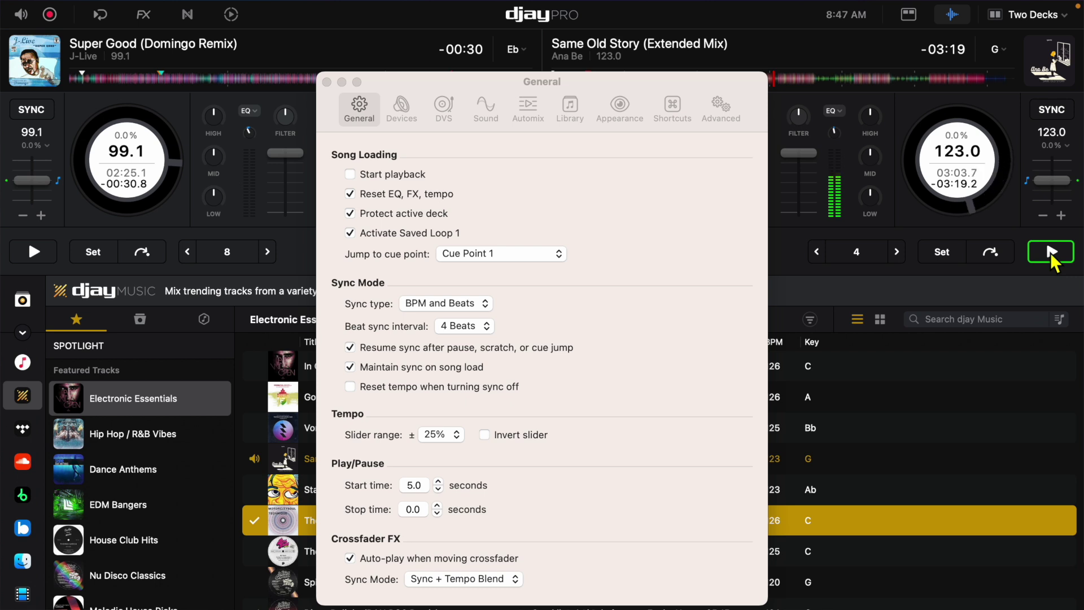
click(1050, 252)
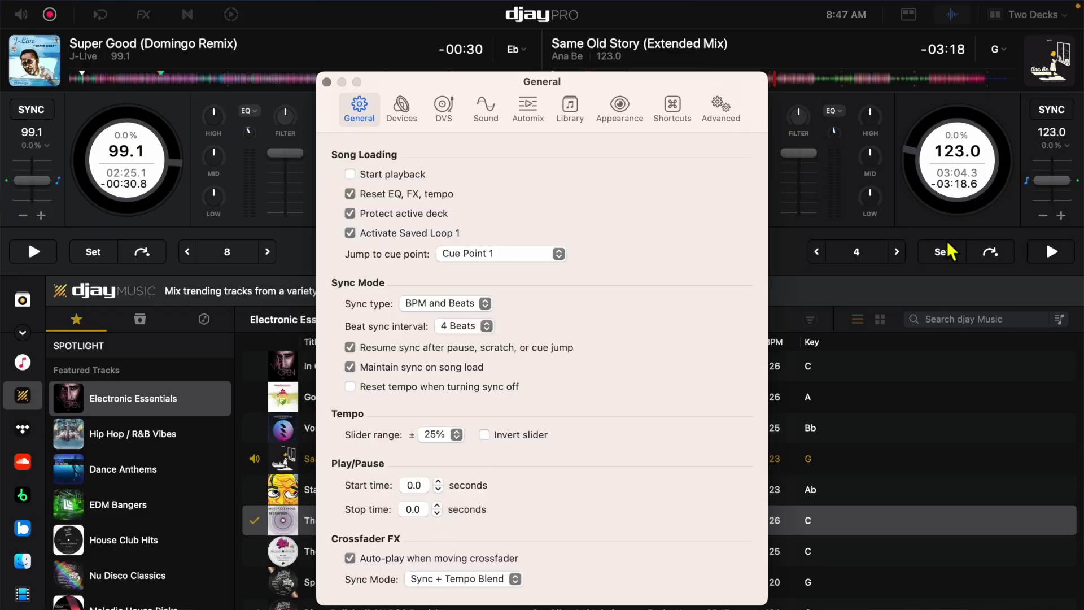
- Raise the play stop time to 3.9 seconds and play the right deck to hear it
click(1051, 260)
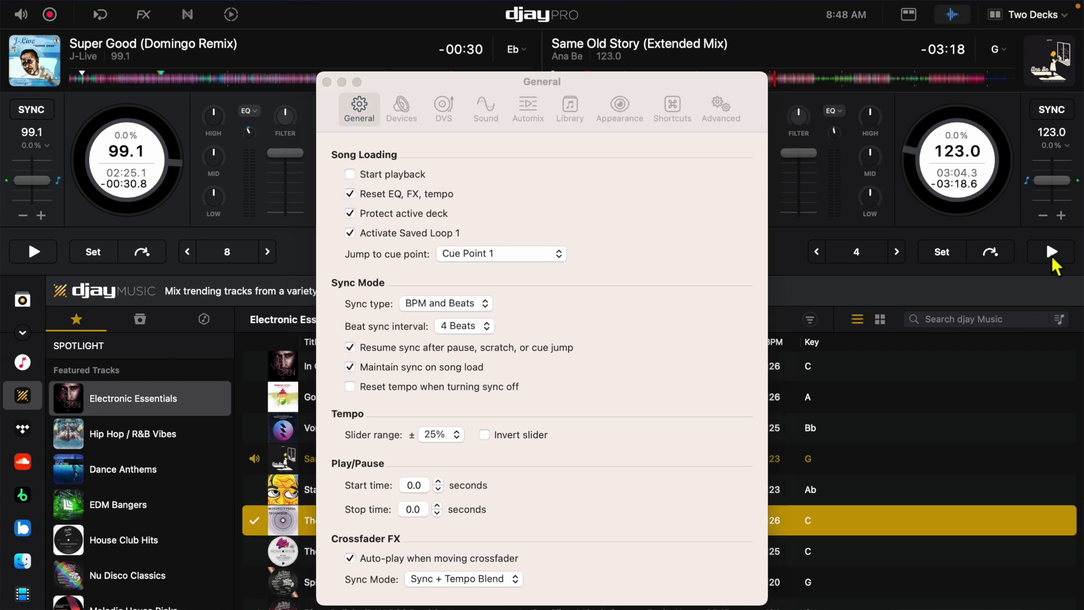
click(1053, 257)
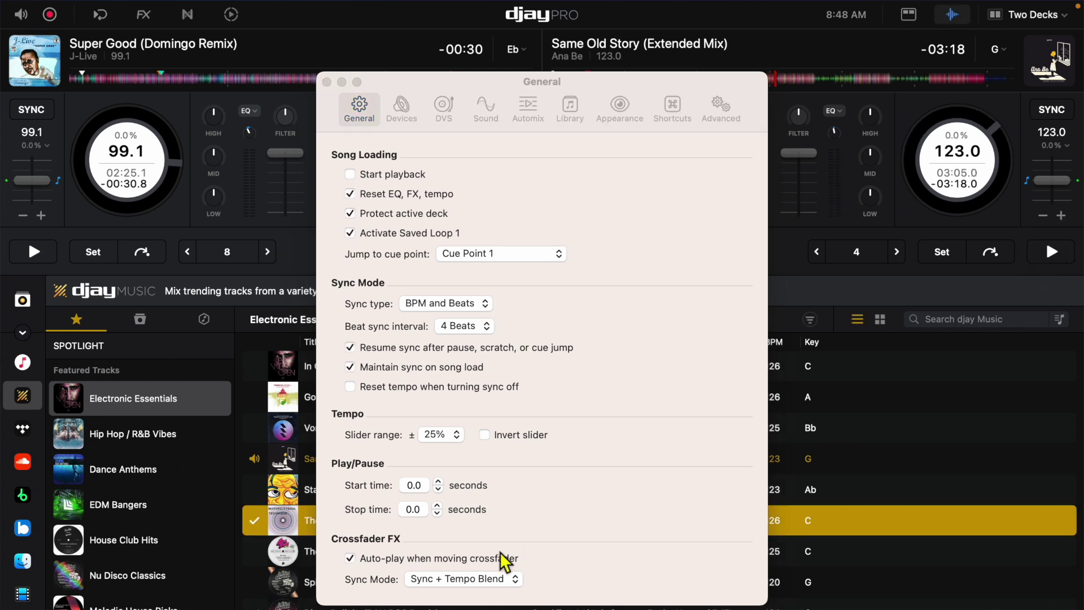
click(437, 505)
click(438, 505)
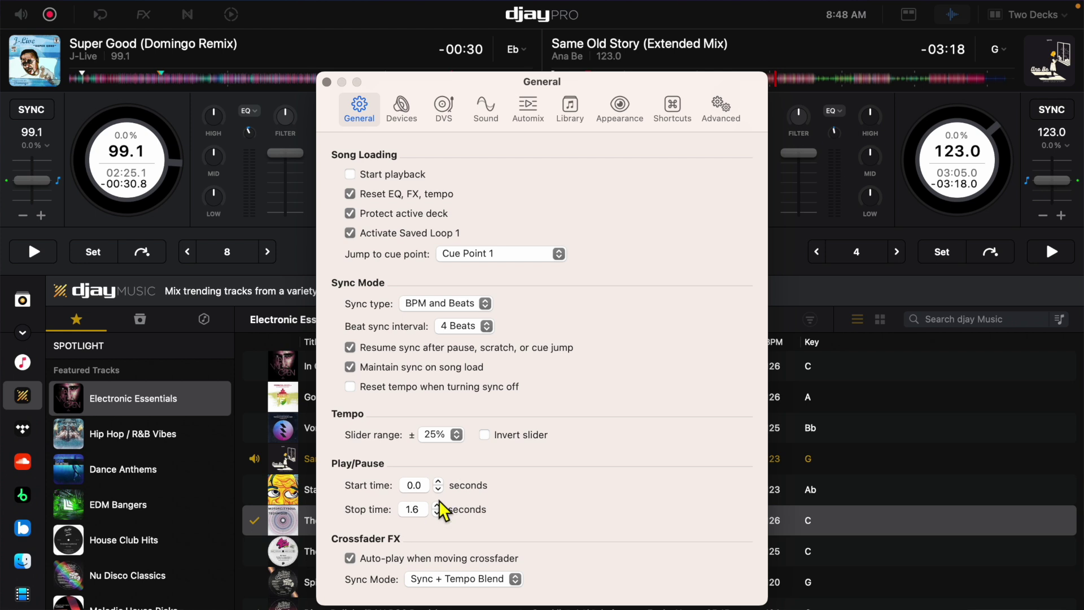
click(438, 504)
click(1051, 252)
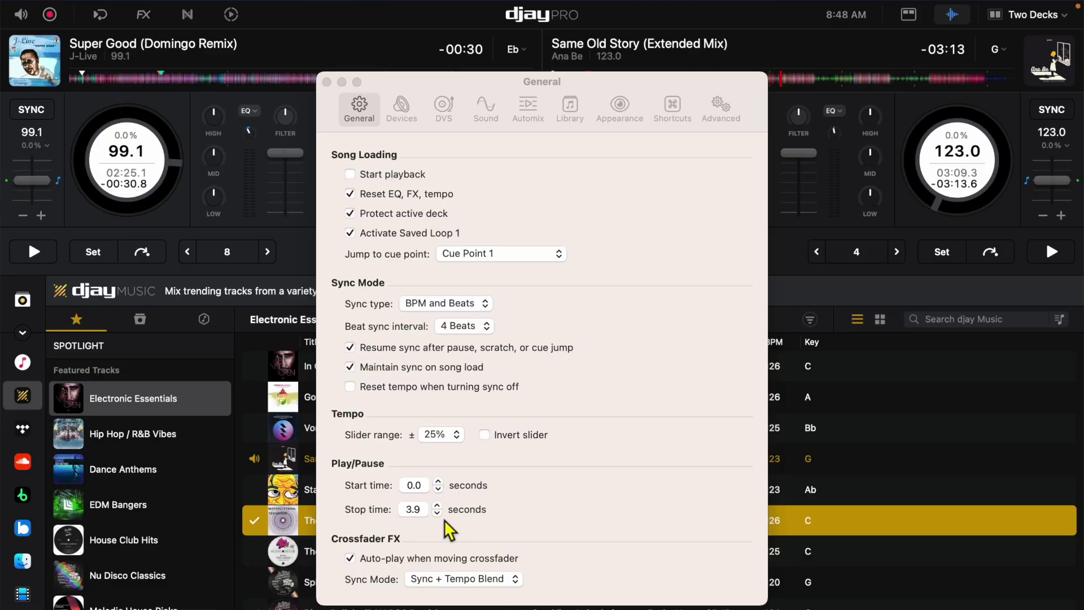
- Step the play stop time back down to 0.0 seconds
click(438, 514)
click(438, 514)
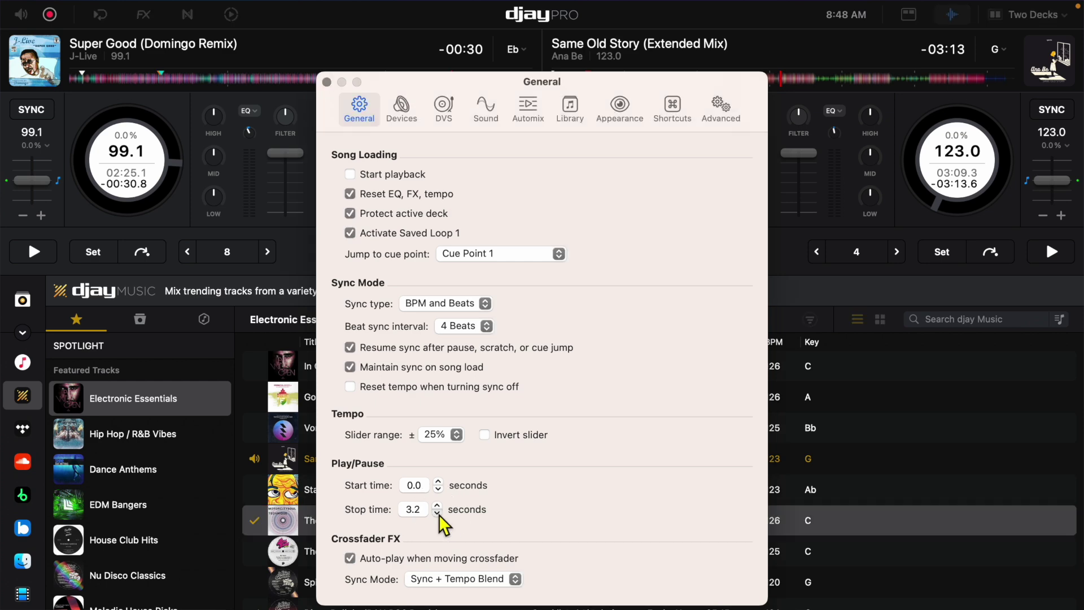
click(437, 513)
click(401, 107)
click(359, 108)
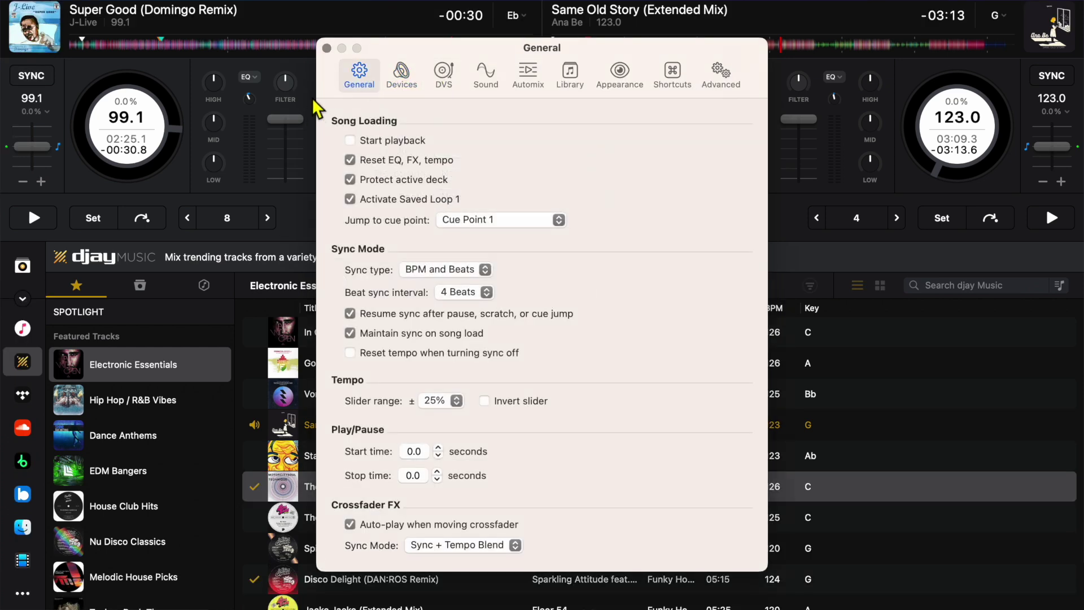
- Switch to the audio device and sound settings and toggle Auto Gain off
click(407, 83)
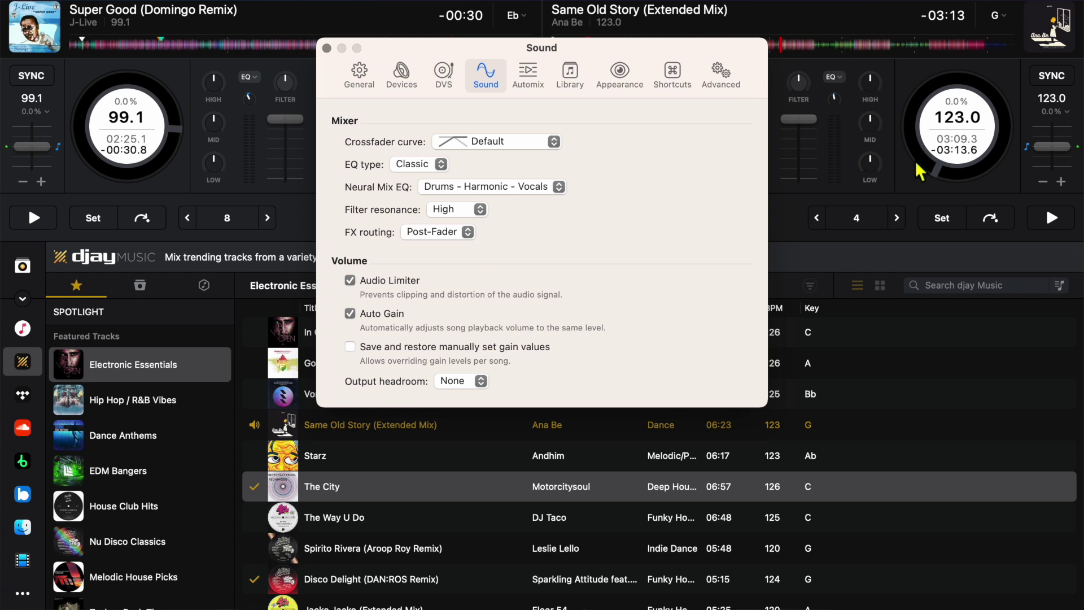
click(379, 316)
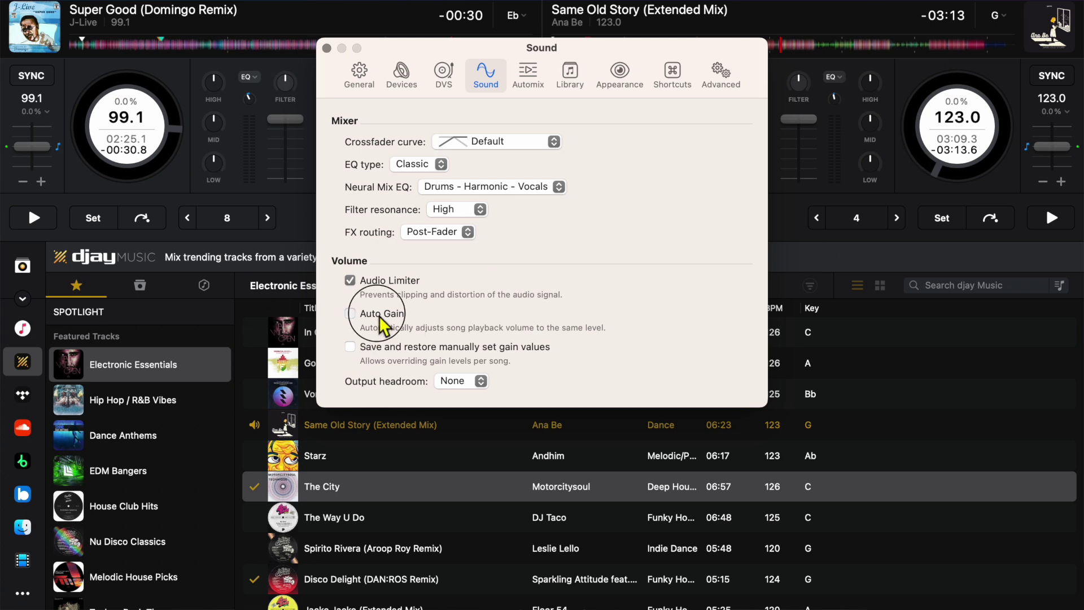
- Turn Auto Gain back on, close settings, and raise the right deck's gain
click(867, 229)
click(326, 47)
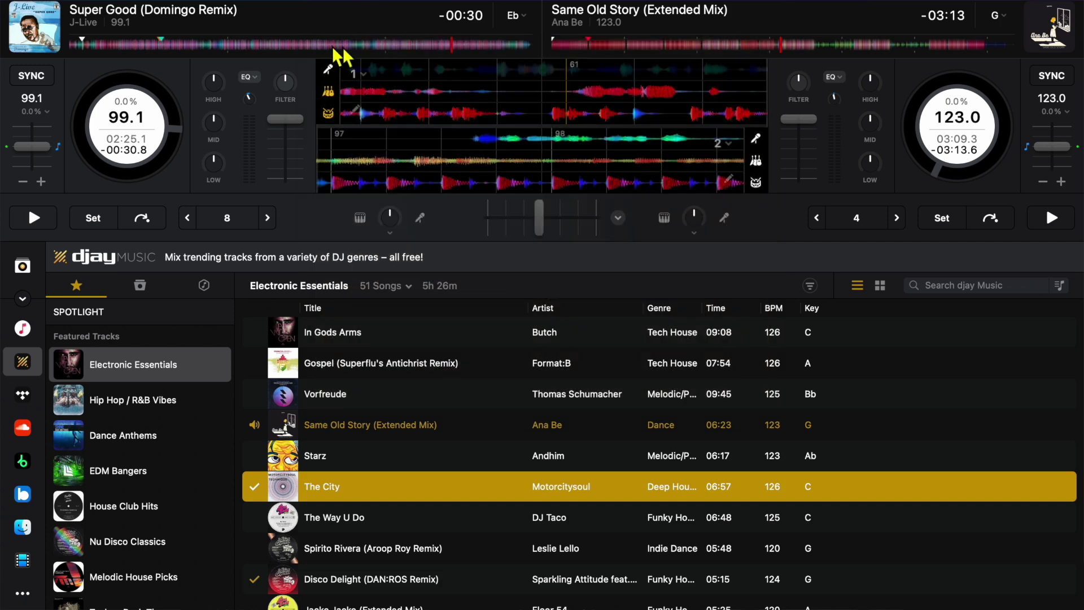
click(834, 98)
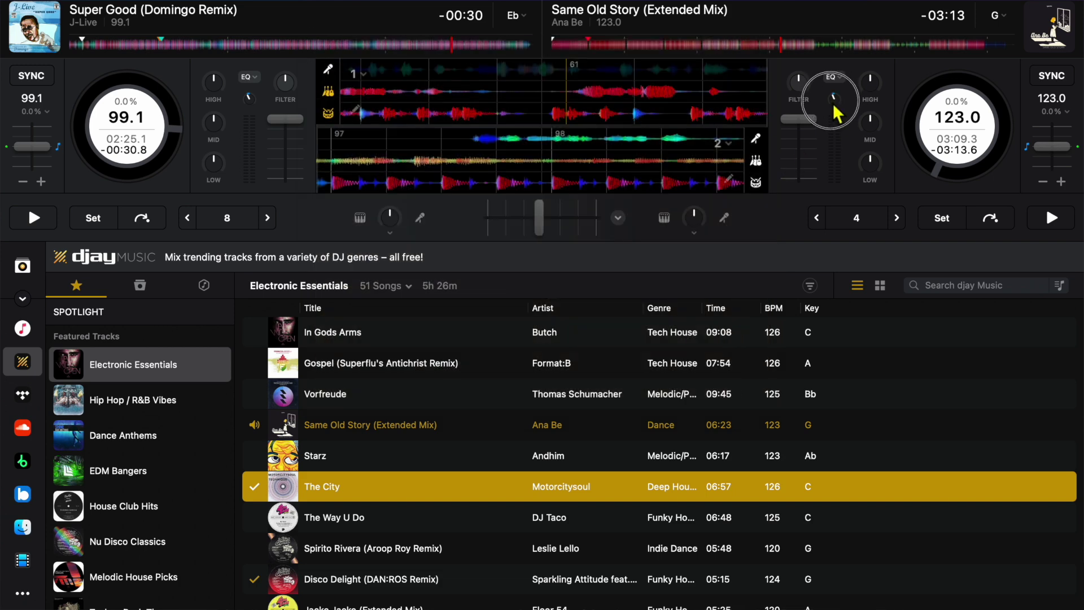
mouse_move(838, 98)
mouse_down()
mouse_move(844, 84)
mouse_move(853, 104)
mouse_up()
- Reopen settings from the main menu and view the Automix page (02:00 max duration, Sync + Tempo Blend)
mouse_move(141, 3)
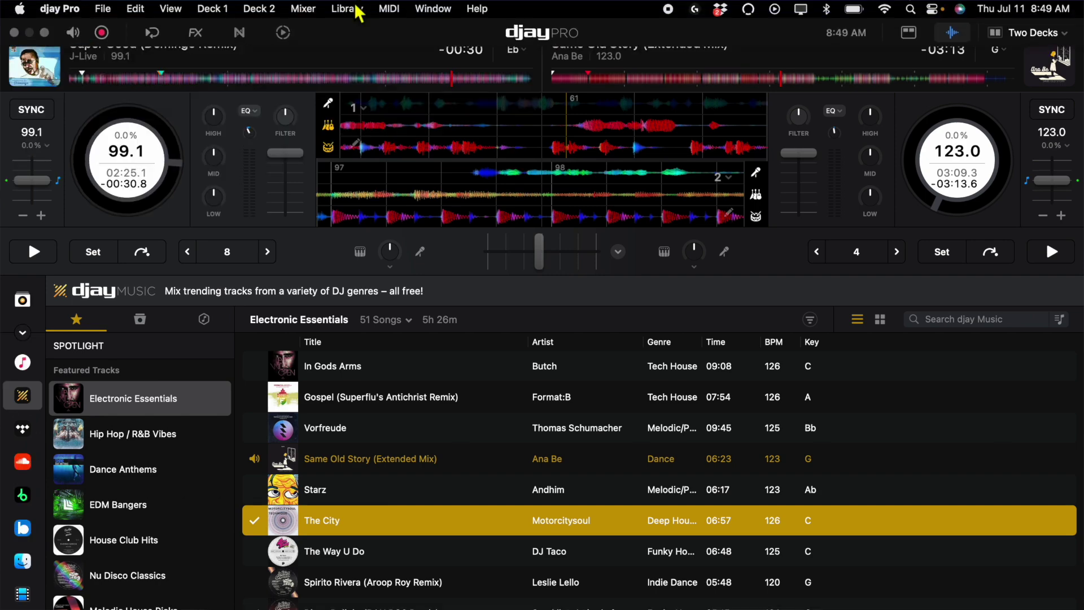
click(58, 8)
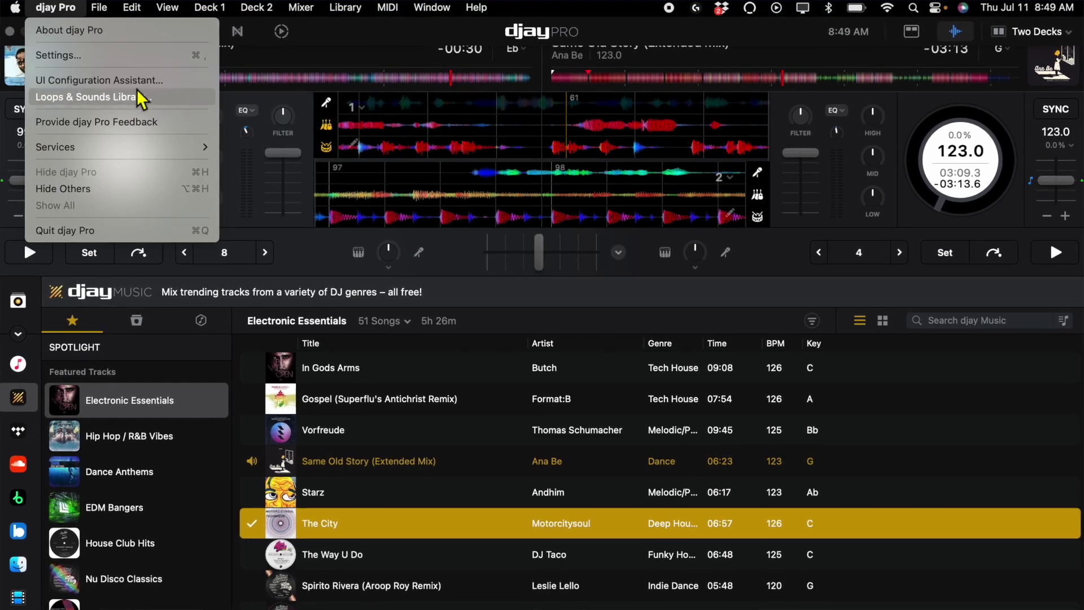
click(137, 58)
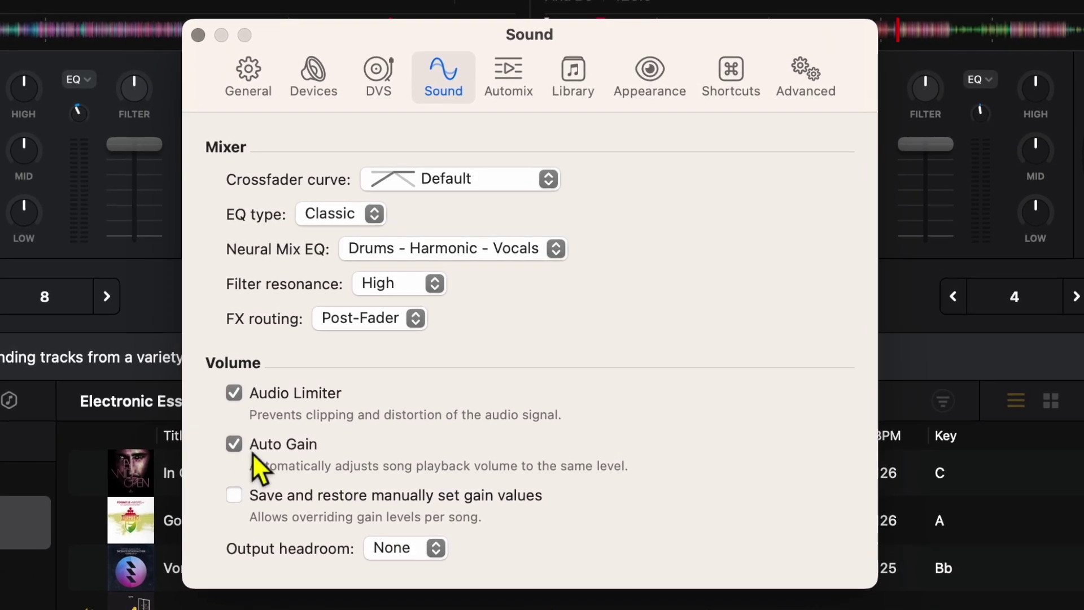
click(509, 85)
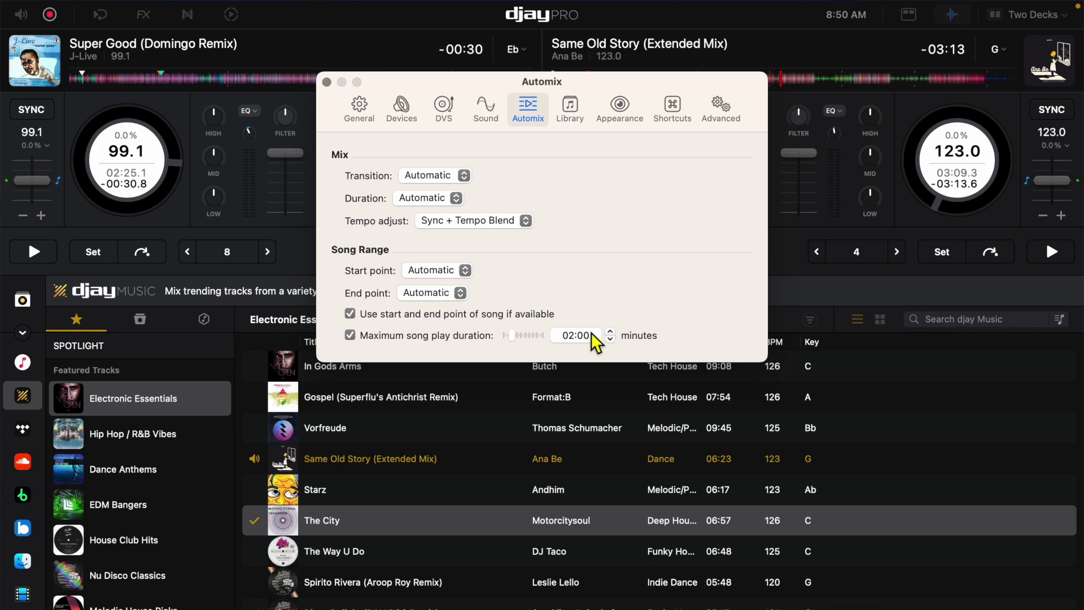
- Check the Library settings, then view the Appearance page and close the preferences
click(571, 107)
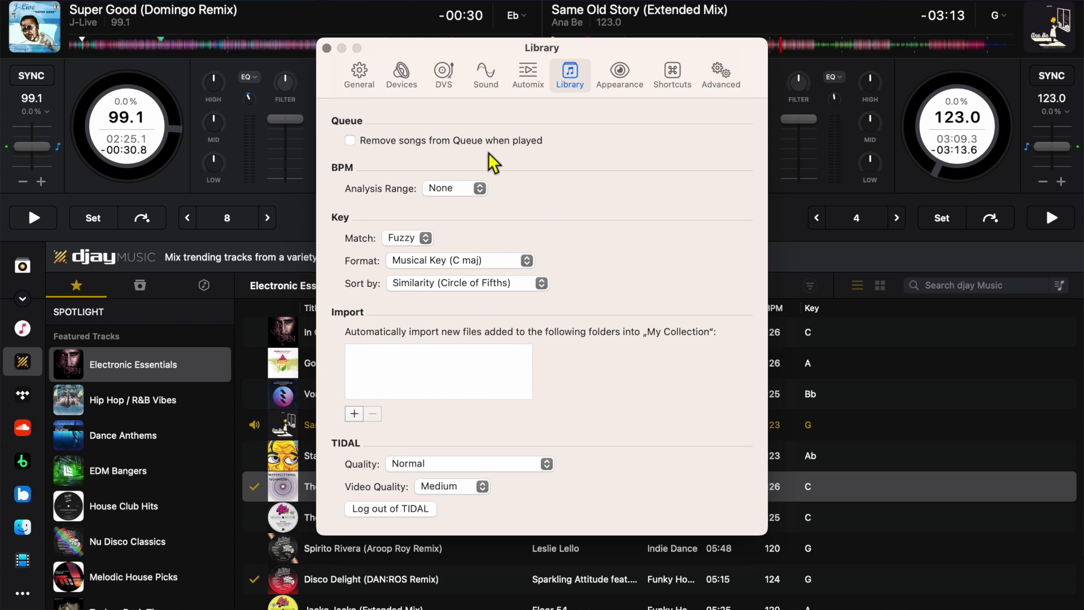
click(612, 70)
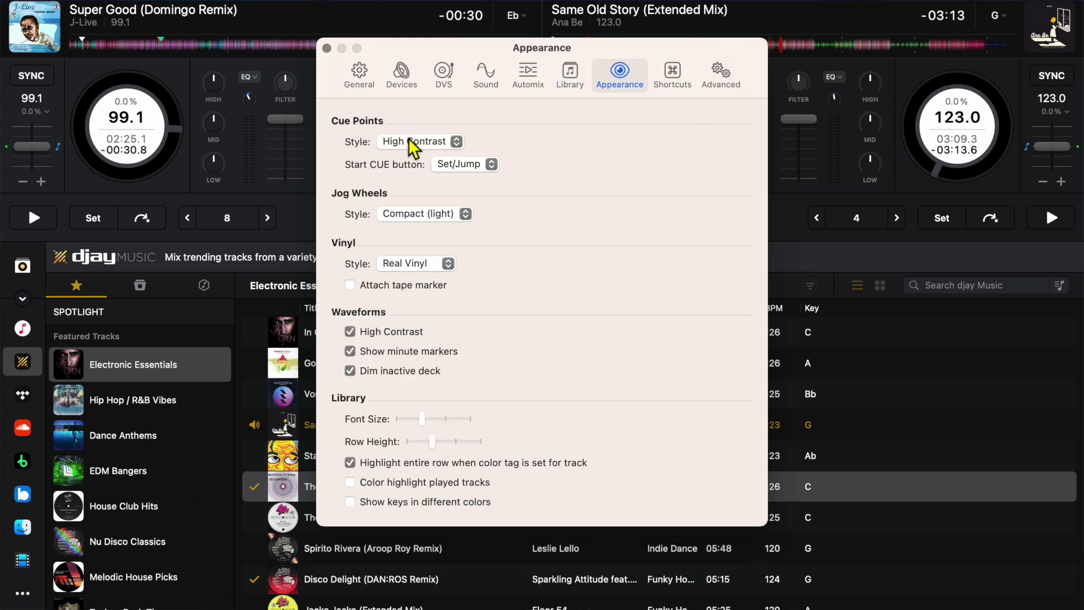
click(857, 183)
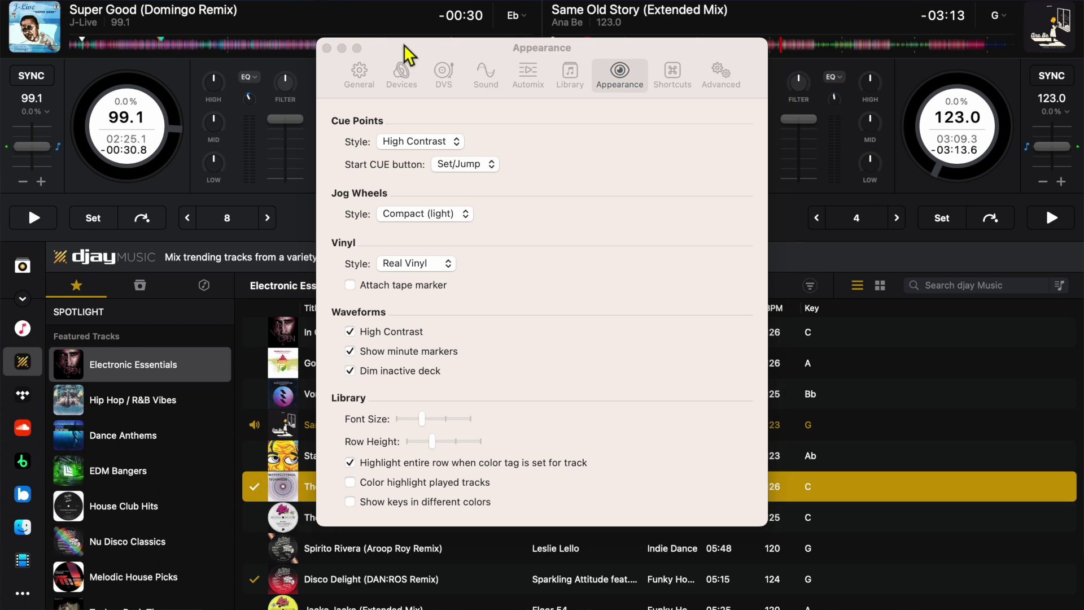
click(431, 187)
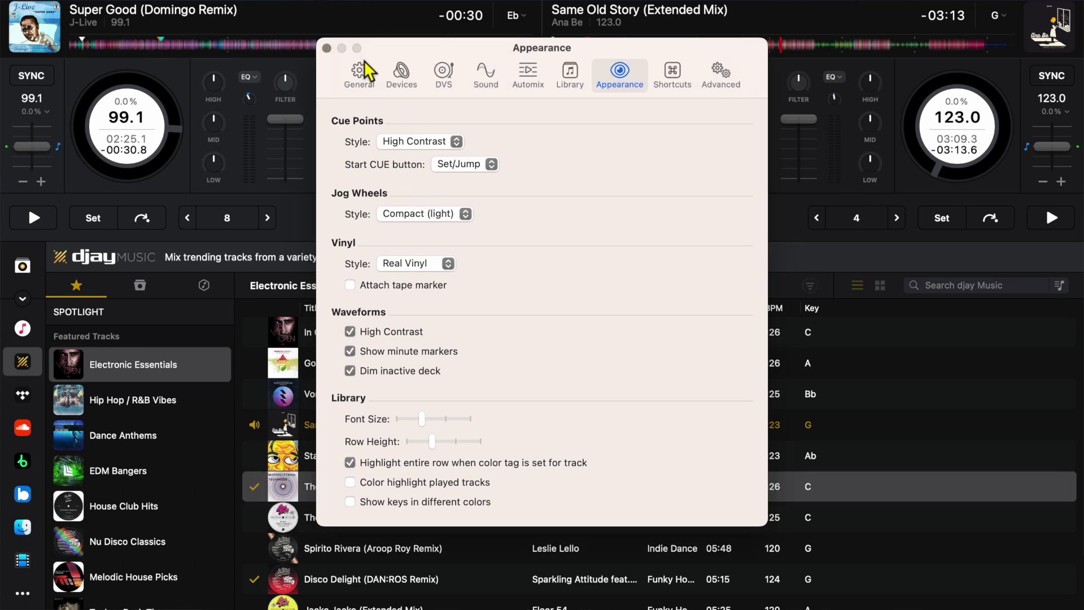
click(327, 48)
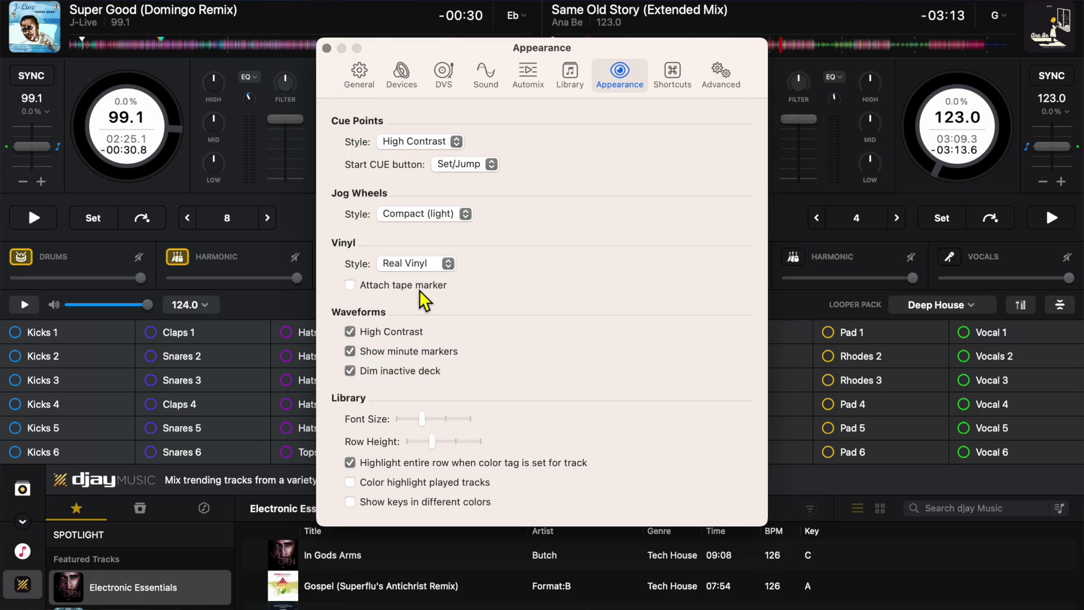
click(457, 144)
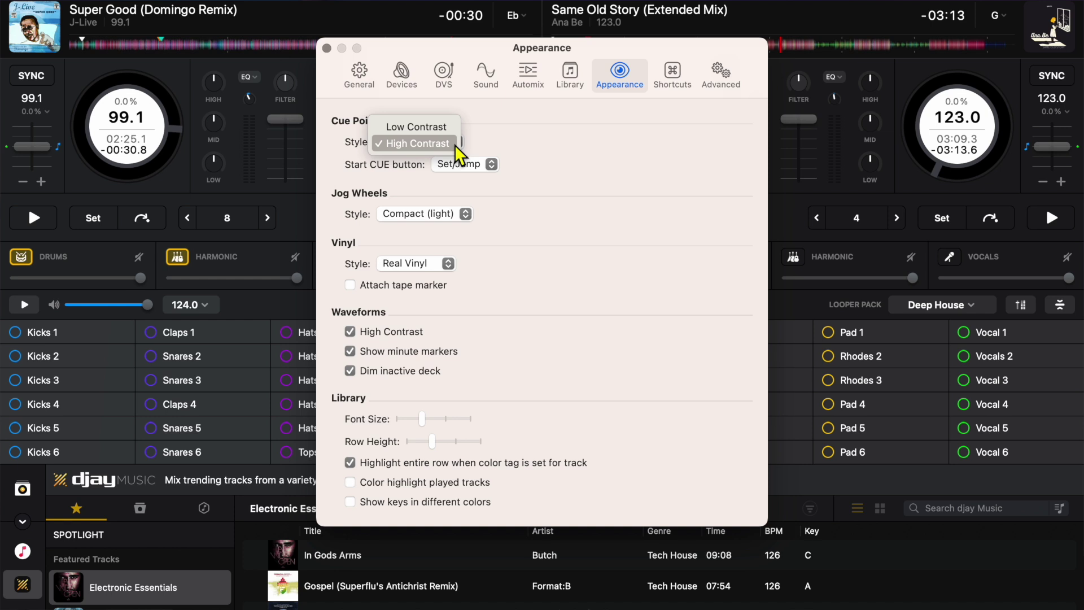
click(628, 152)
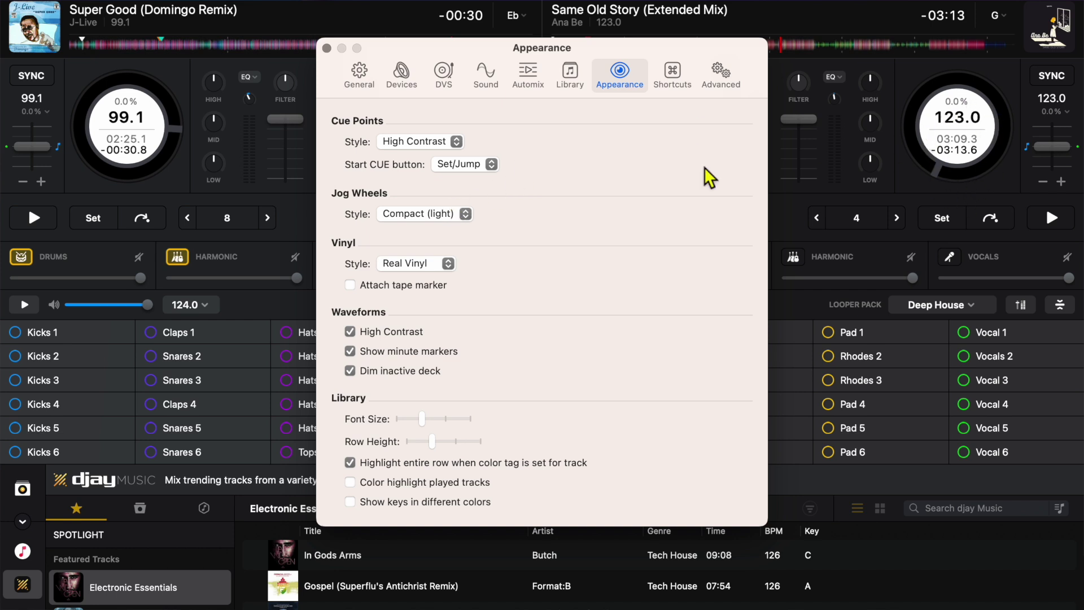
click(428, 213)
click(423, 199)
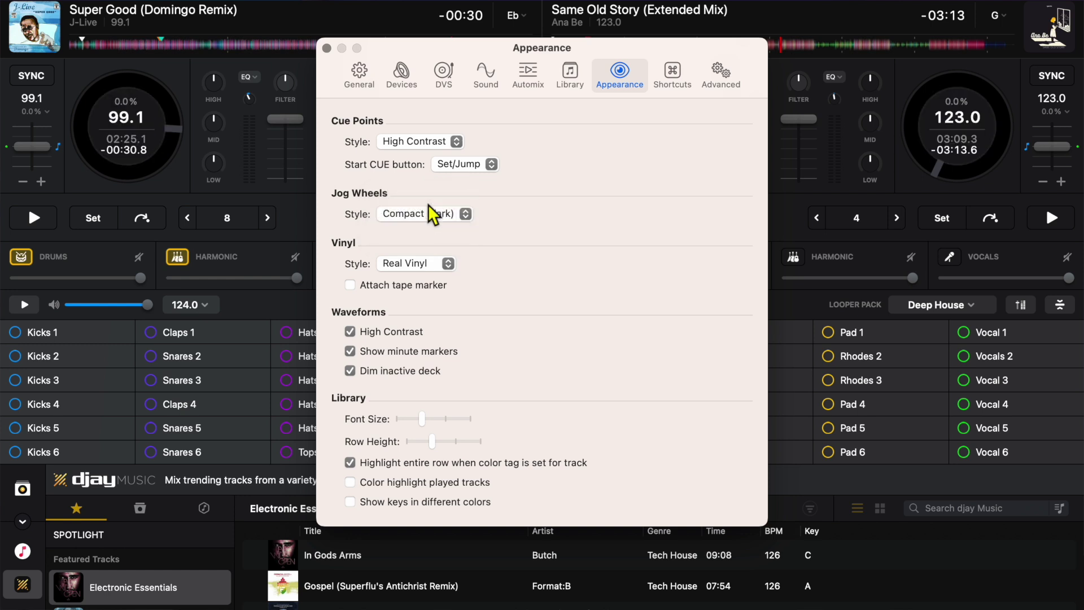
click(428, 215)
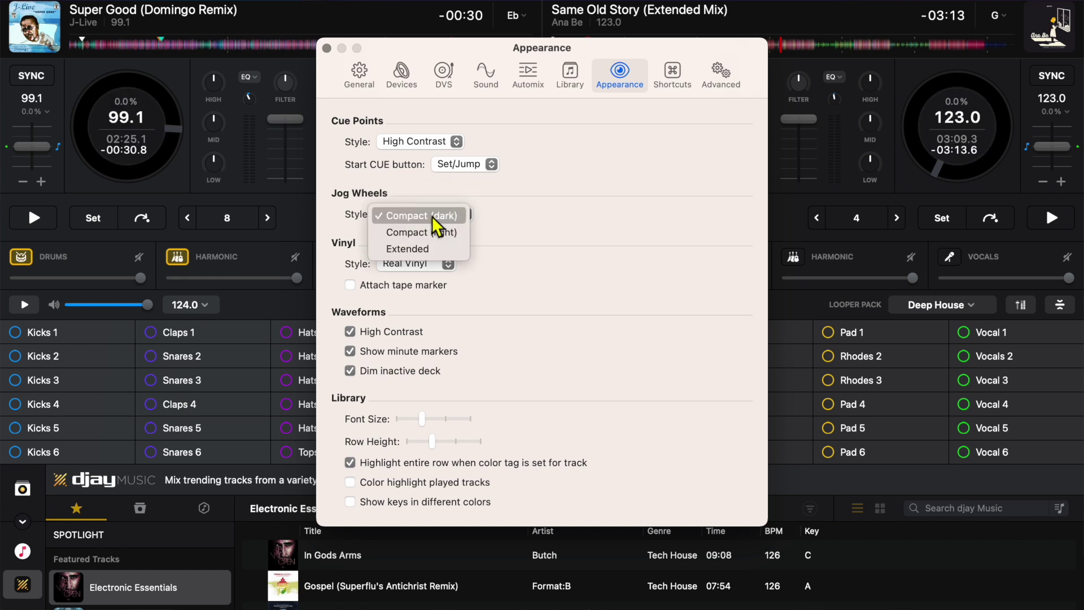
click(440, 253)
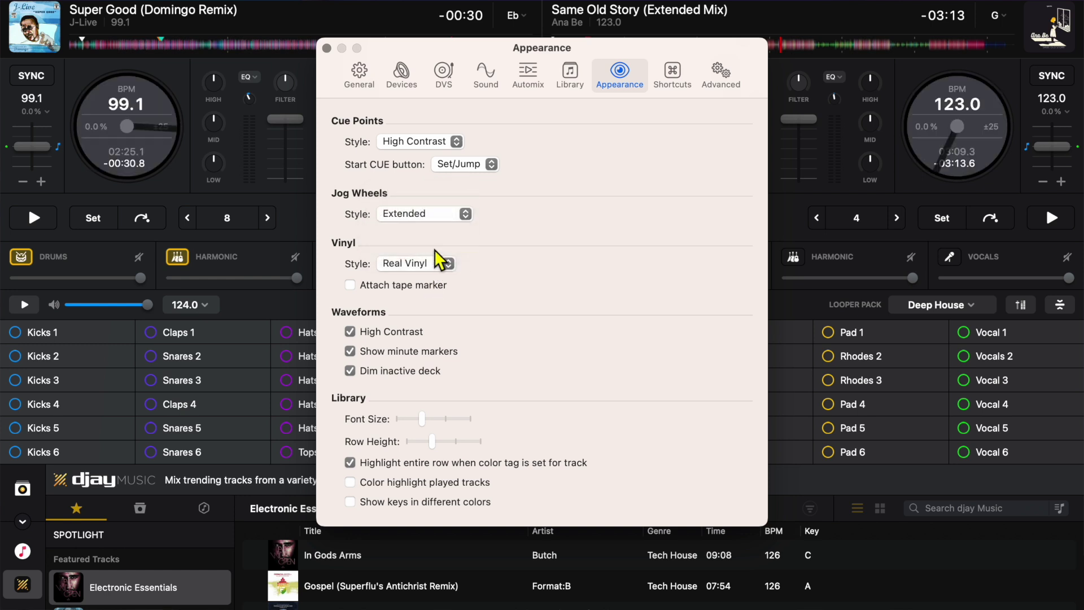
click(452, 215)
click(452, 216)
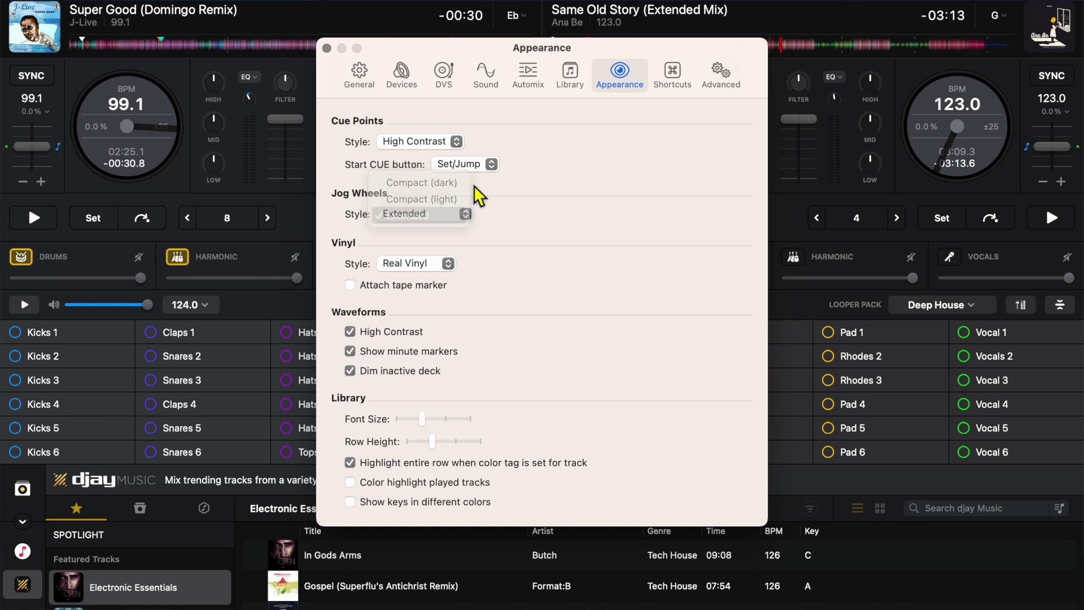
click(887, 189)
click(929, 148)
mouse_move(929, 148)
mouse_down()
mouse_move(923, 136)
mouse_move(932, 159)
mouse_up()
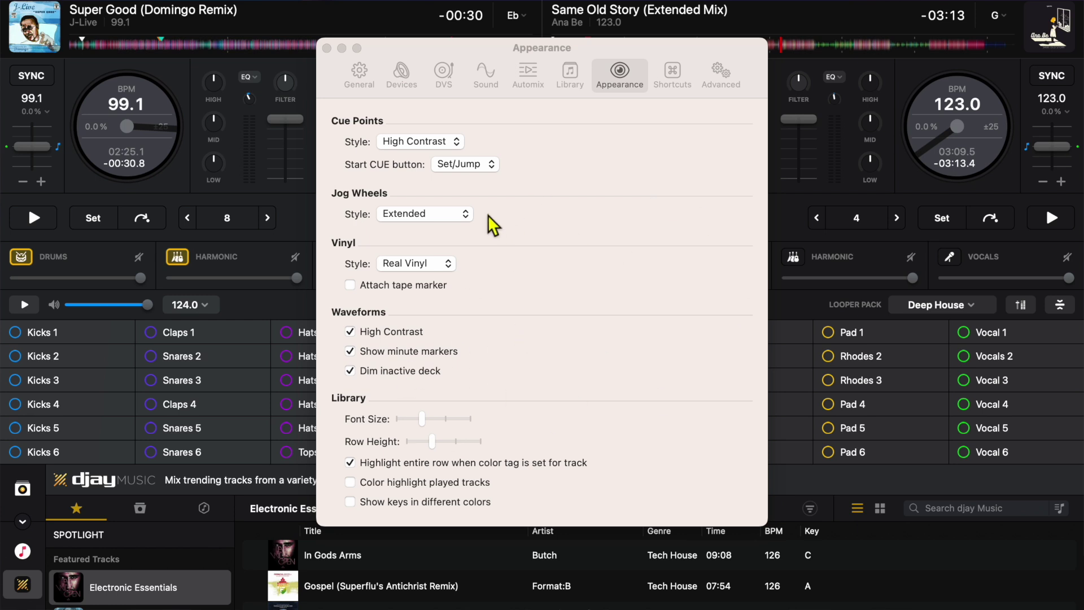
click(465, 214)
click(460, 202)
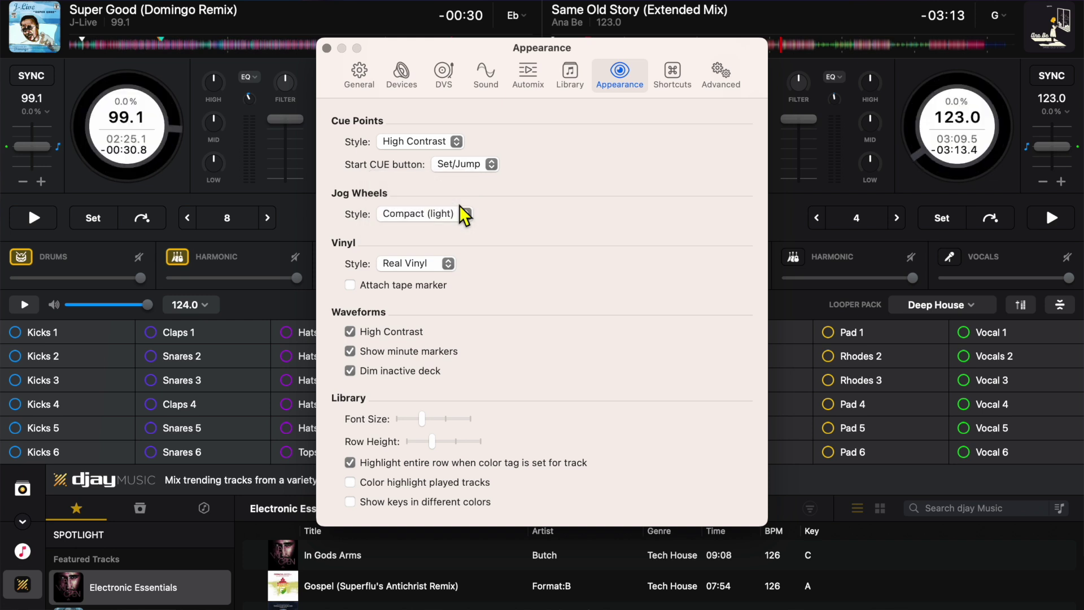
click(462, 216)
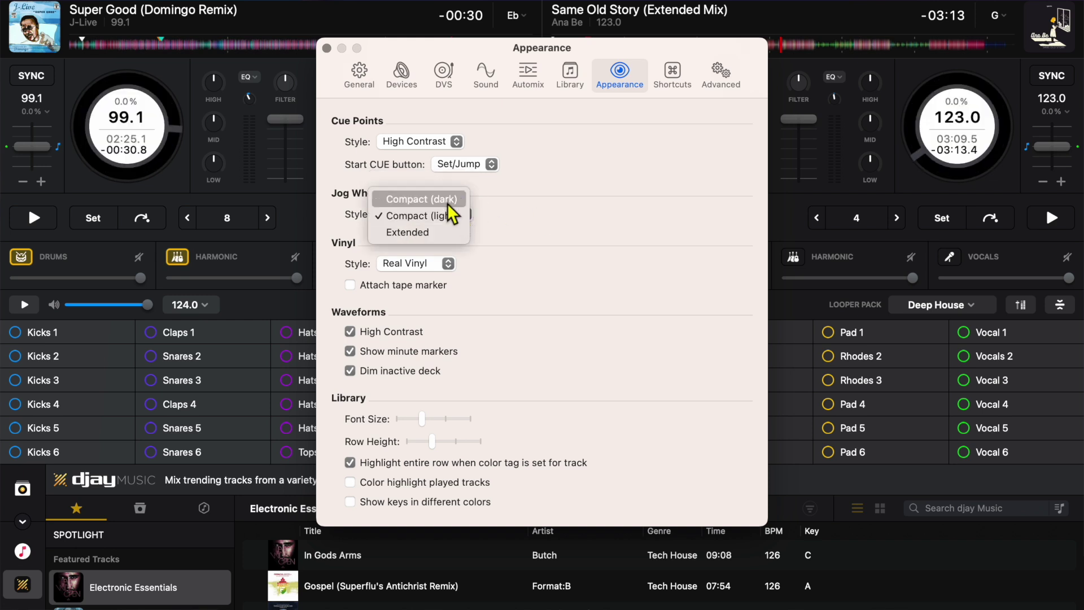
click(554, 267)
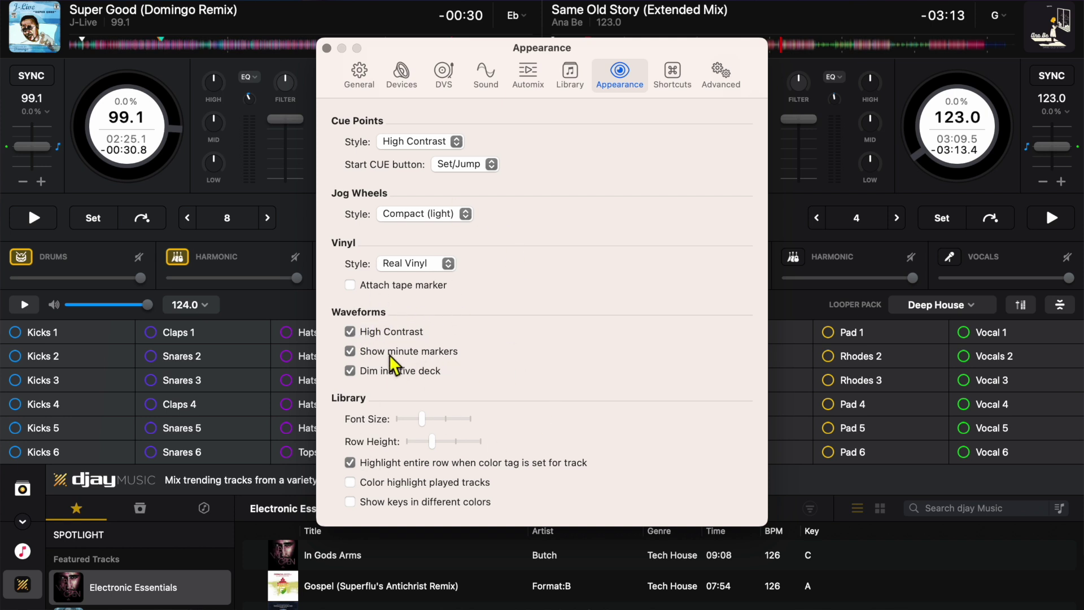
- Move the preferences window down and toggle High Contrast waveforms off, then back on
drag(531, 70, 542, 221)
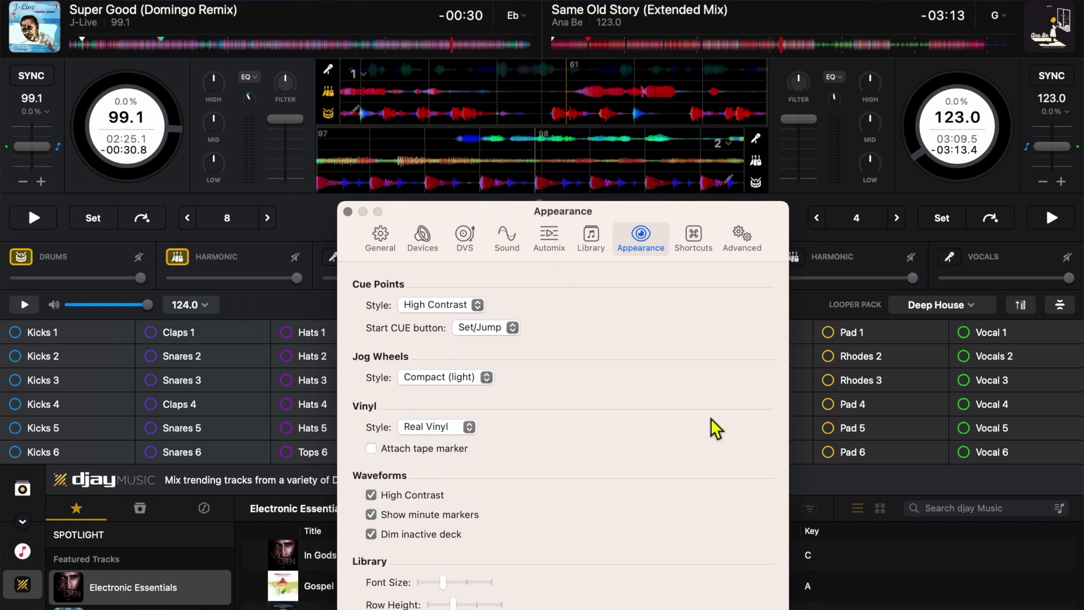
click(371, 495)
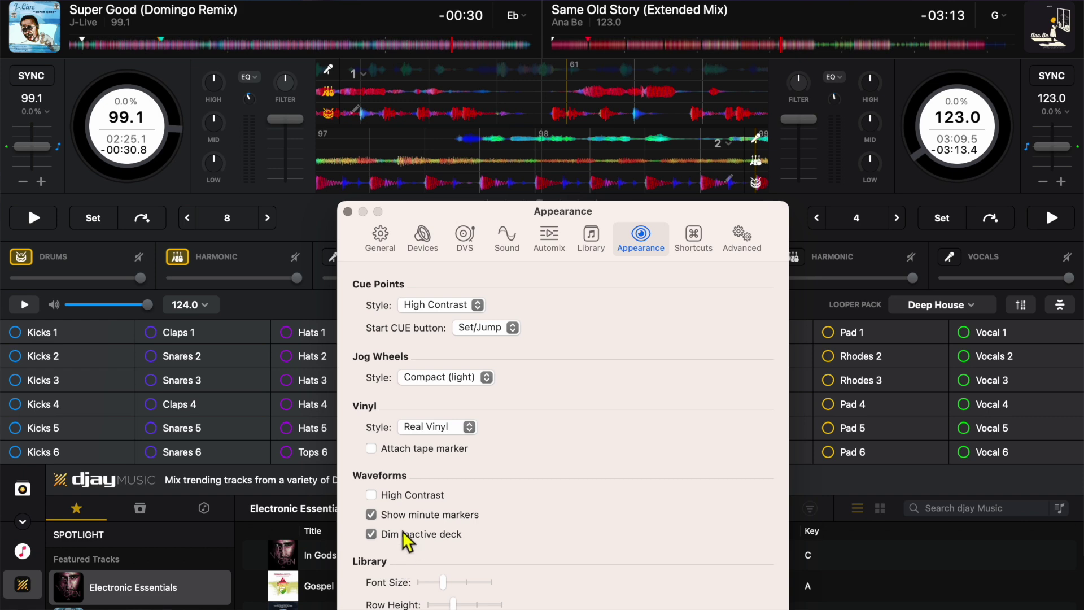
click(438, 495)
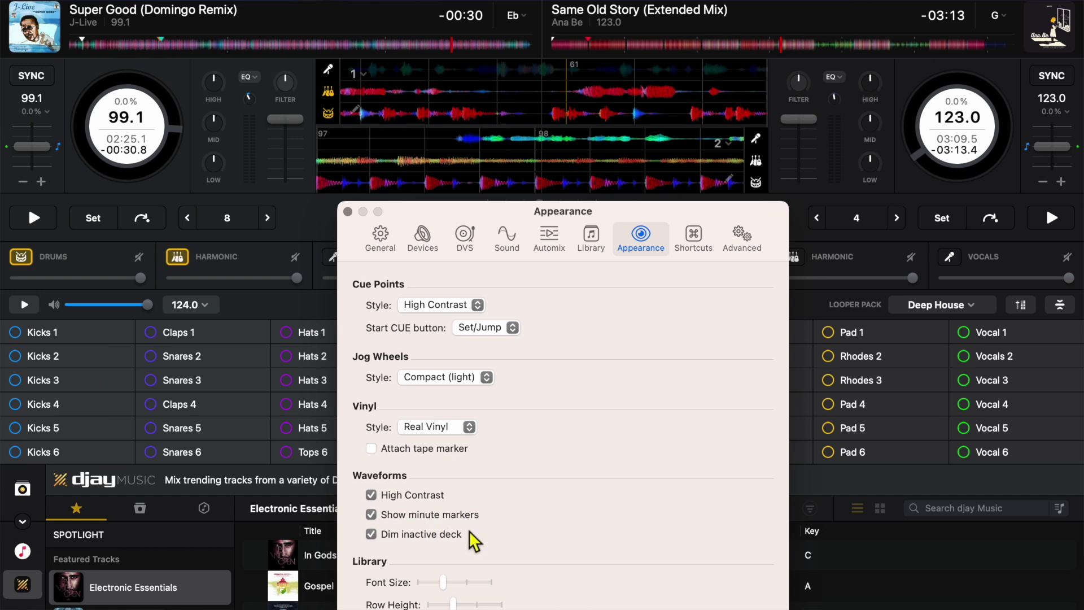
click(647, 159)
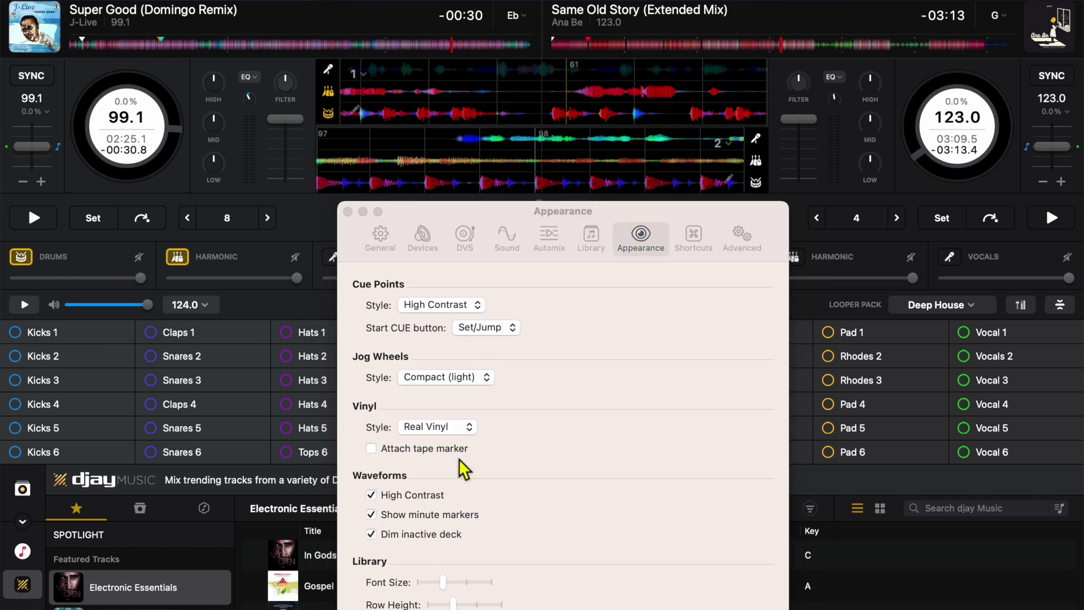
click(446, 515)
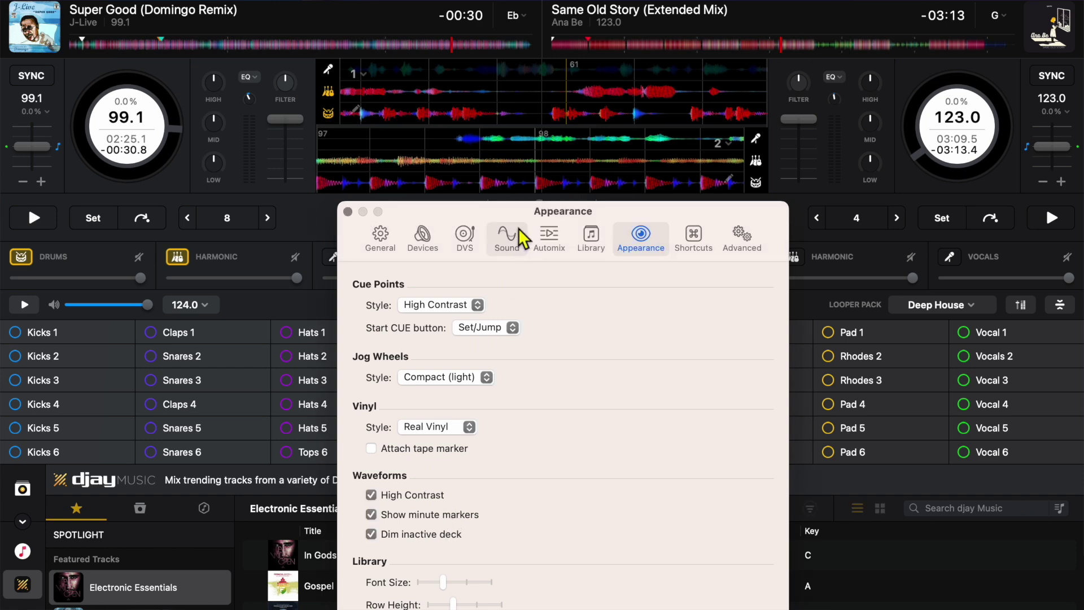
- Sweep the crossfader toward deck 2 and back, and try both decks' filters
drag(503, 220, 509, 288)
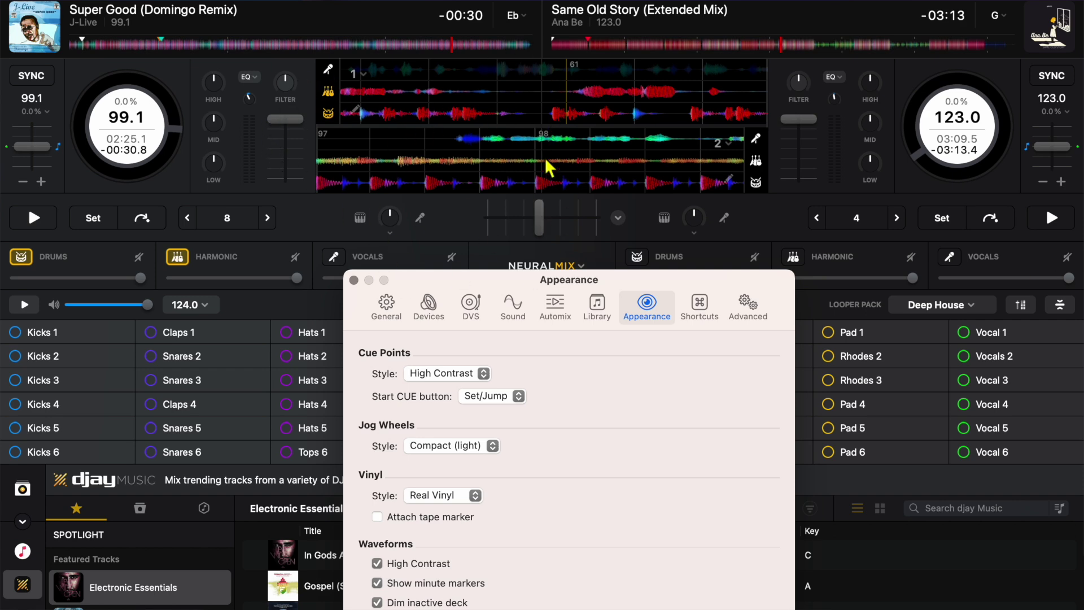
click(543, 204)
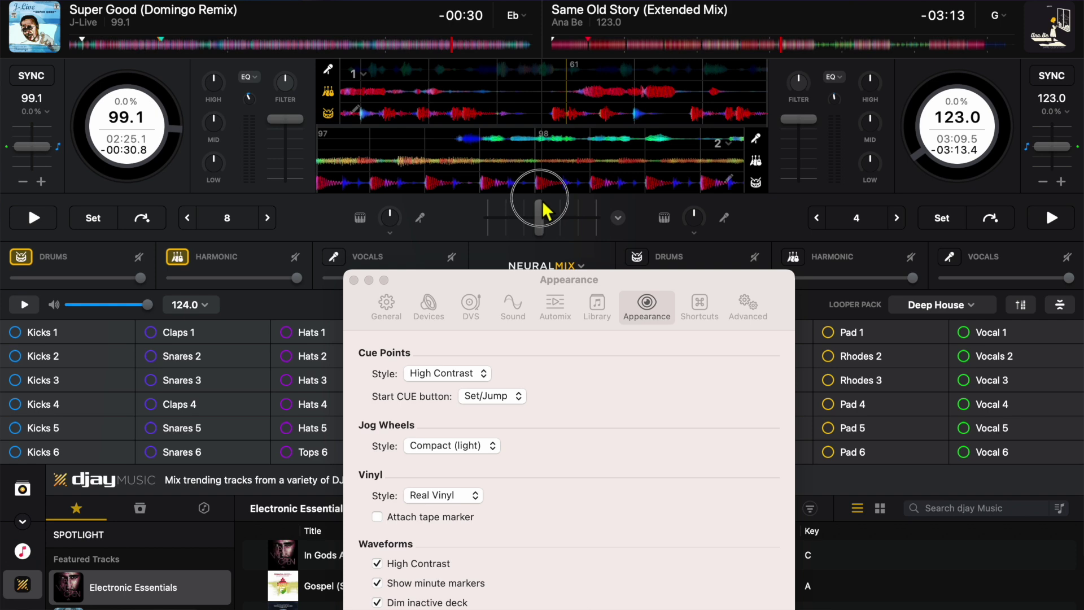
mouse_move(543, 210)
mouse_down()
mouse_move(548, 230)
mouse_move(598, 223)
mouse_move(543, 226)
mouse_up()
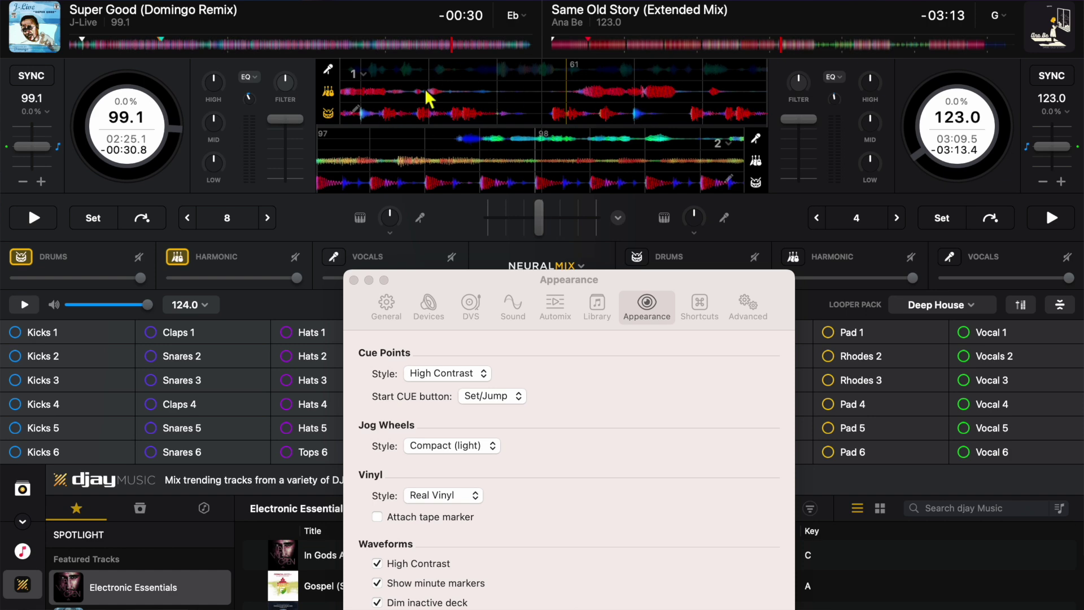
drag(546, 226, 621, 240)
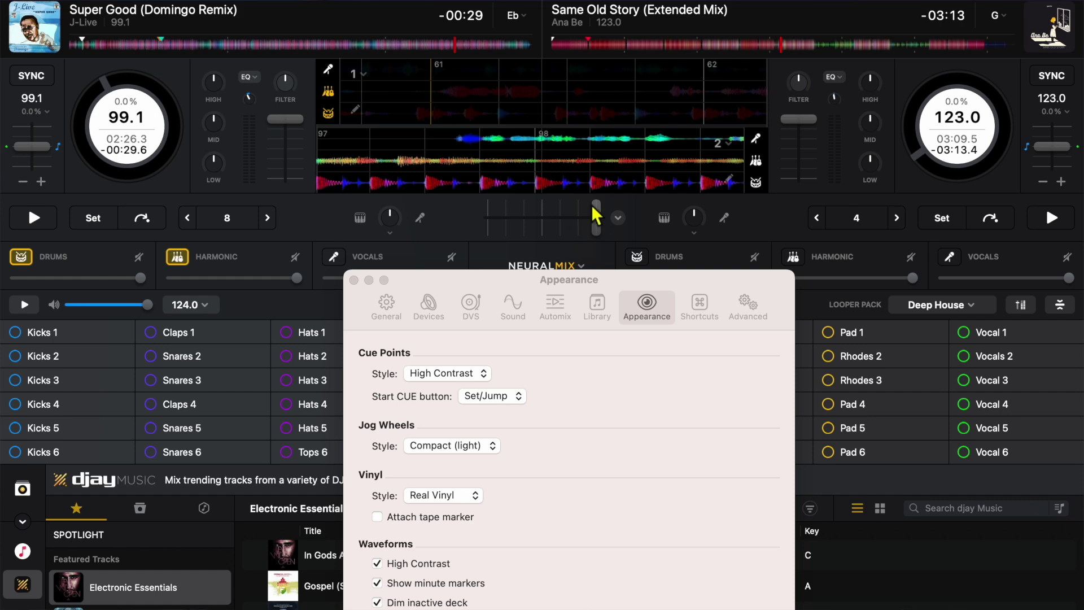
drag(597, 212, 547, 232)
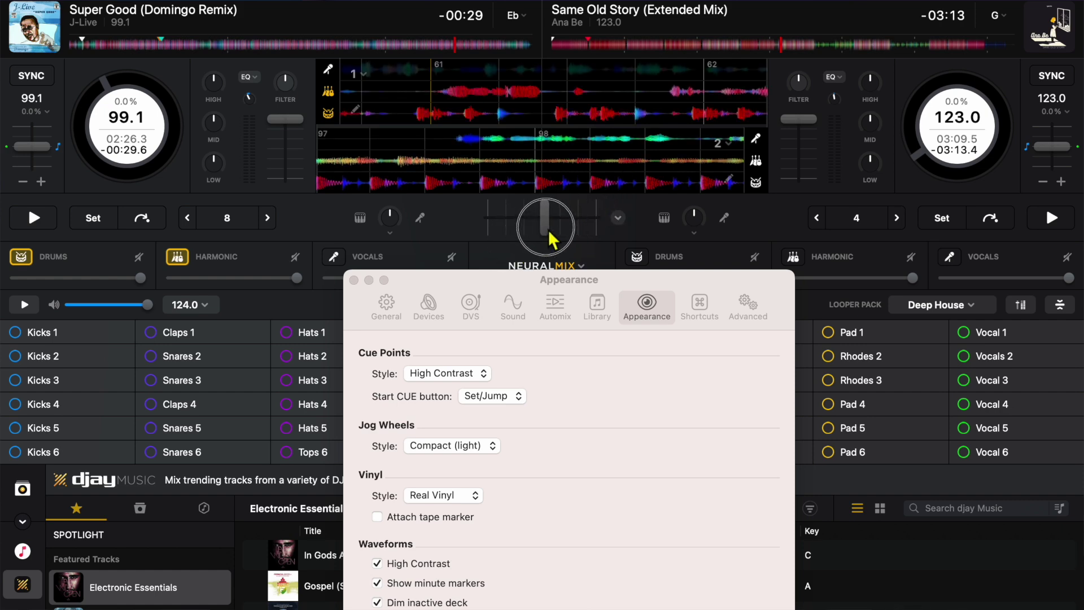
click(291, 127)
drag(290, 125, 299, 189)
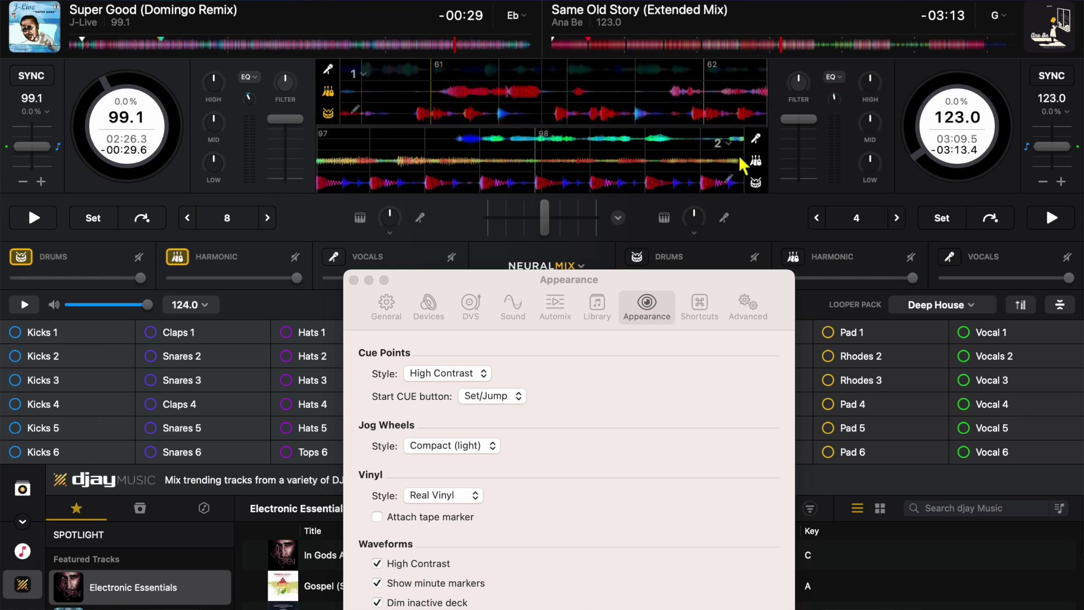
drag(798, 119, 775, 35)
drag(571, 296, 571, 248)
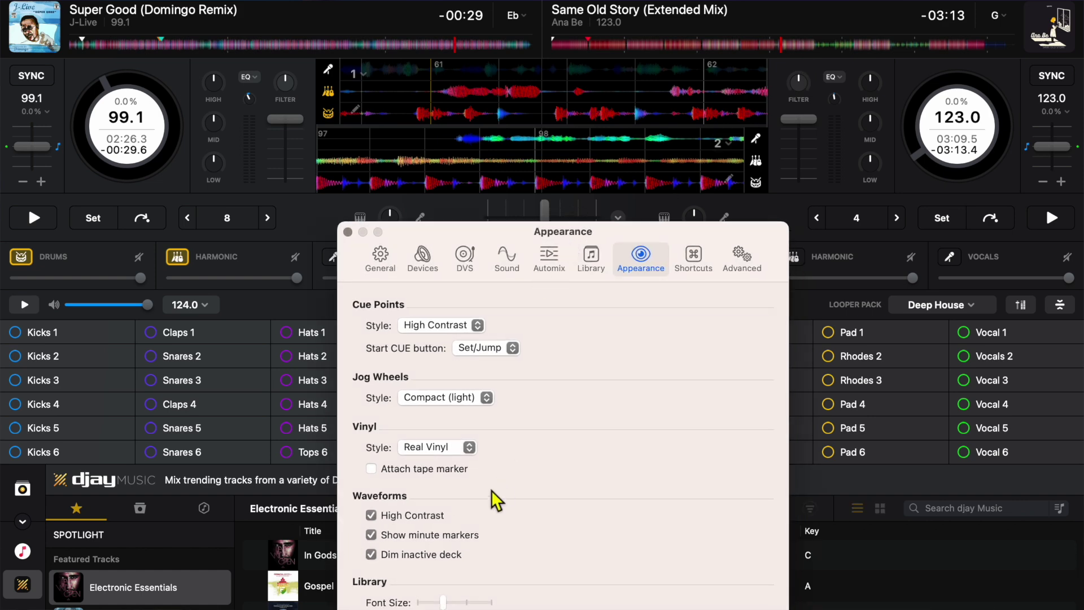
- Untick Dim inactive deck, fade fully to deck 2, then re-tick dimming
click(371, 554)
click(547, 215)
drag(546, 218, 690, 191)
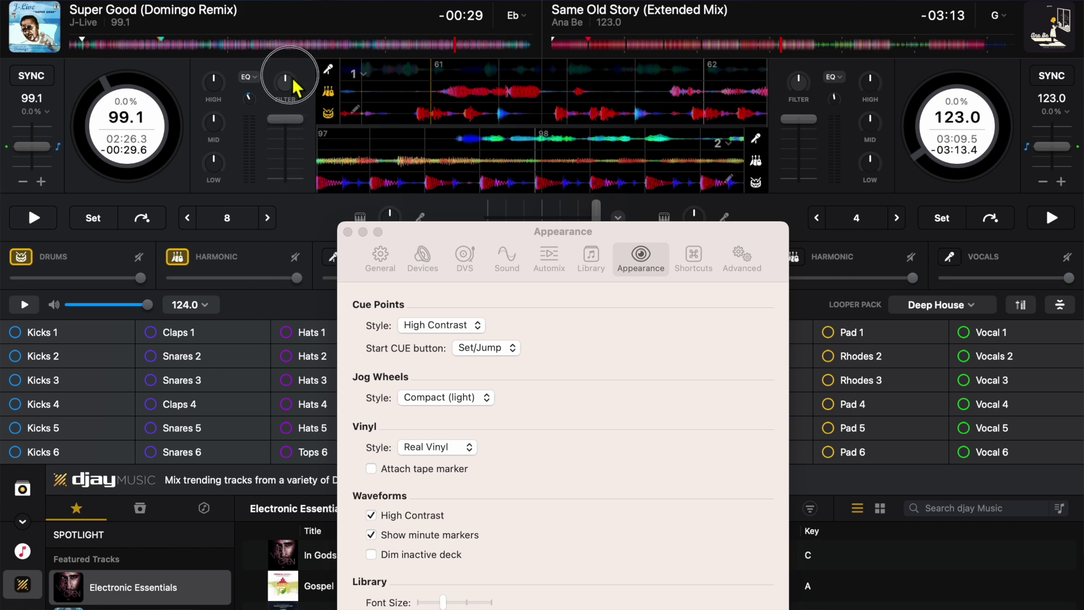
click(316, 72)
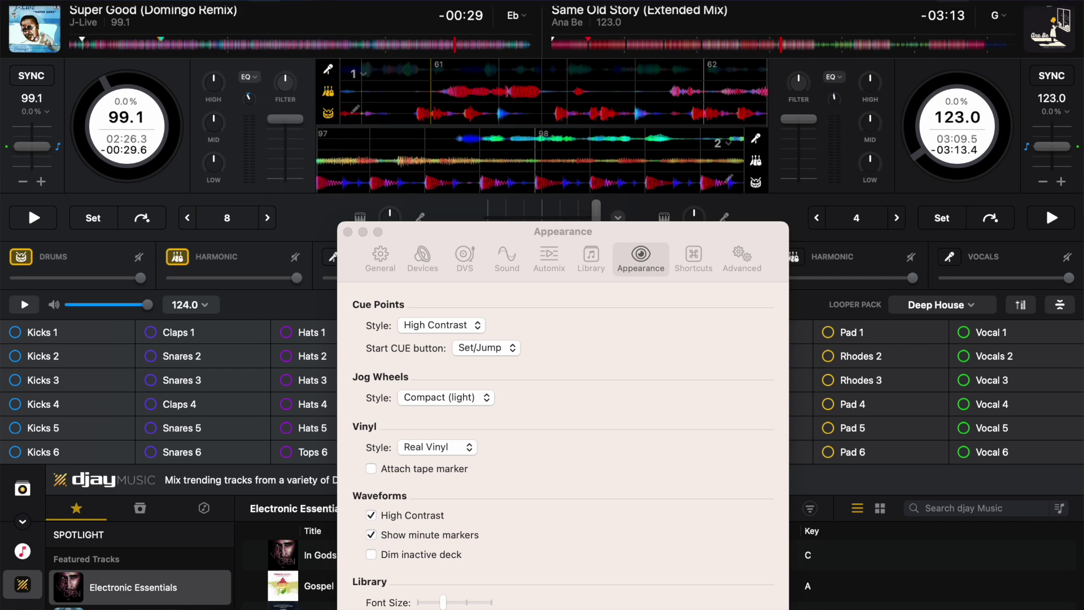
click(425, 559)
drag(591, 236, 581, 153)
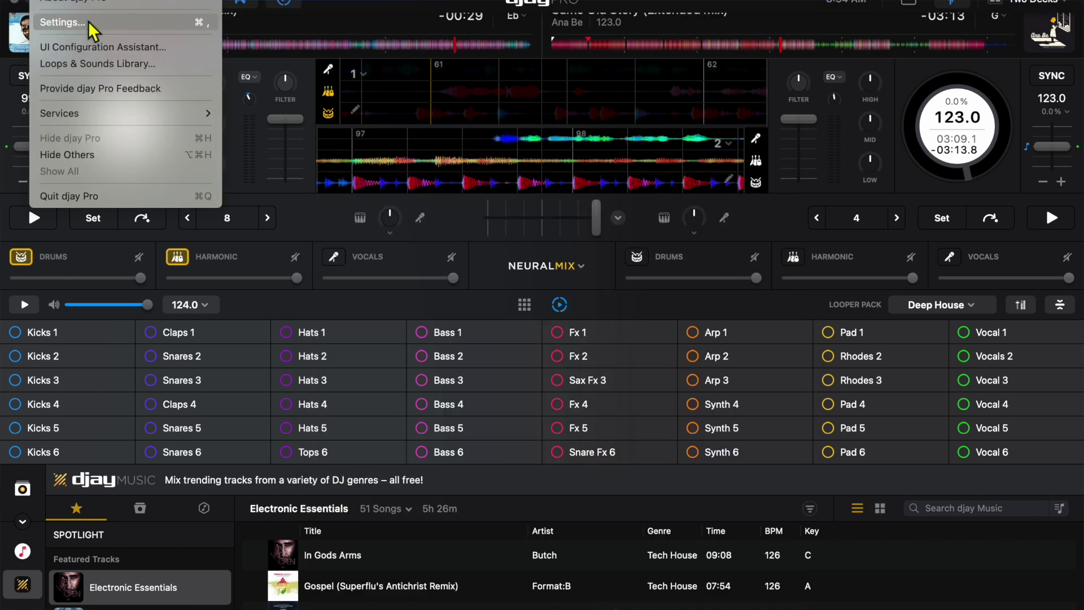
- Show the Advanced preferences with multi-touch control and loop beat-grid snapping enabled
click(90, 24)
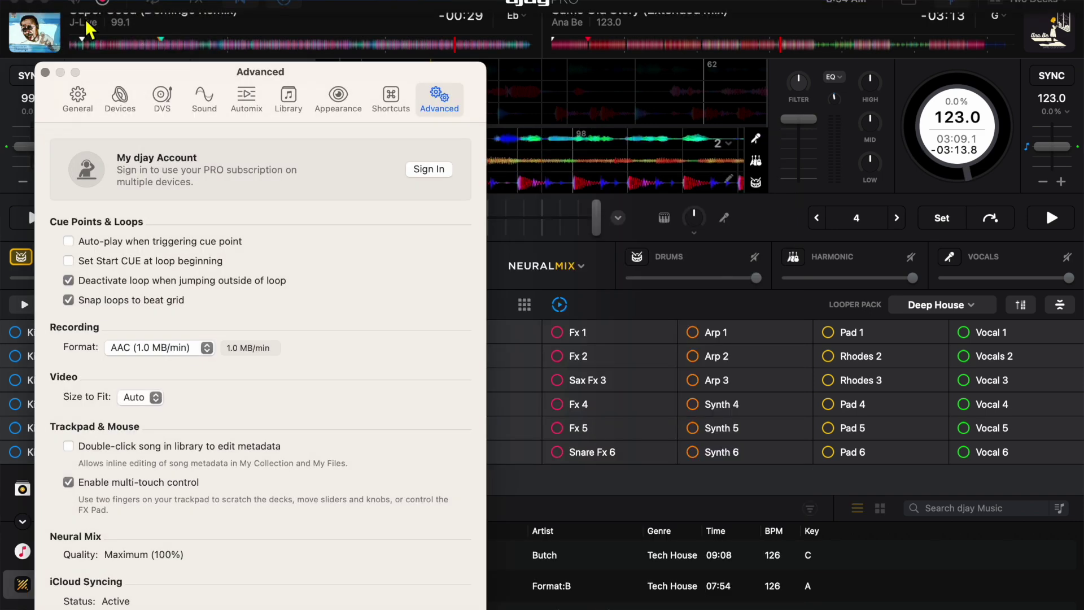